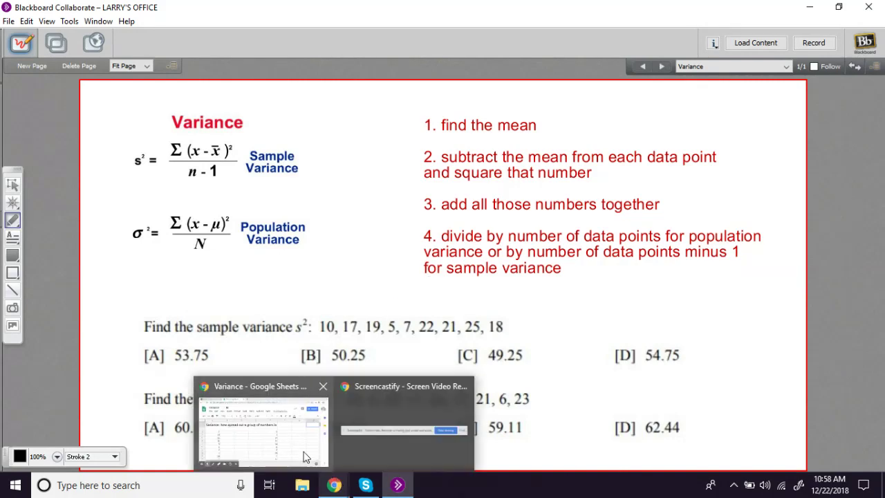
Step: Check the Variance spreadsheet's =AVERAGE(A3:A12) means in A14 and E14, both equal to 10
click(303, 450)
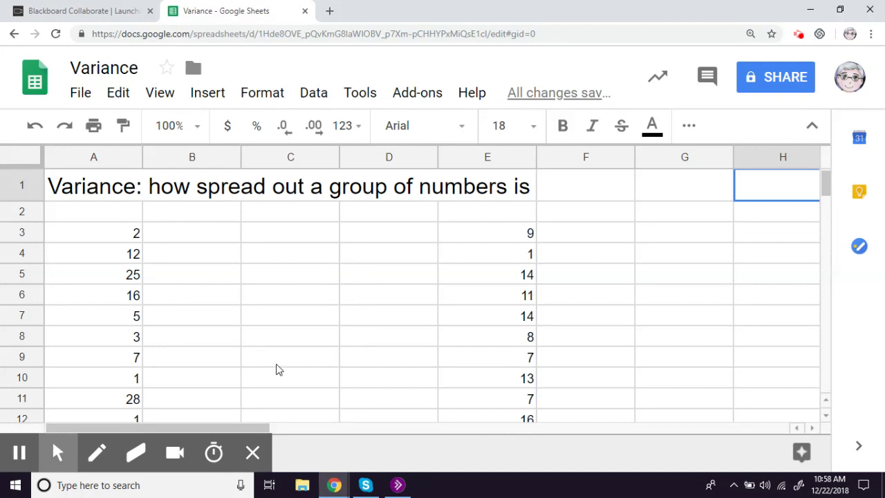
click(136, 399)
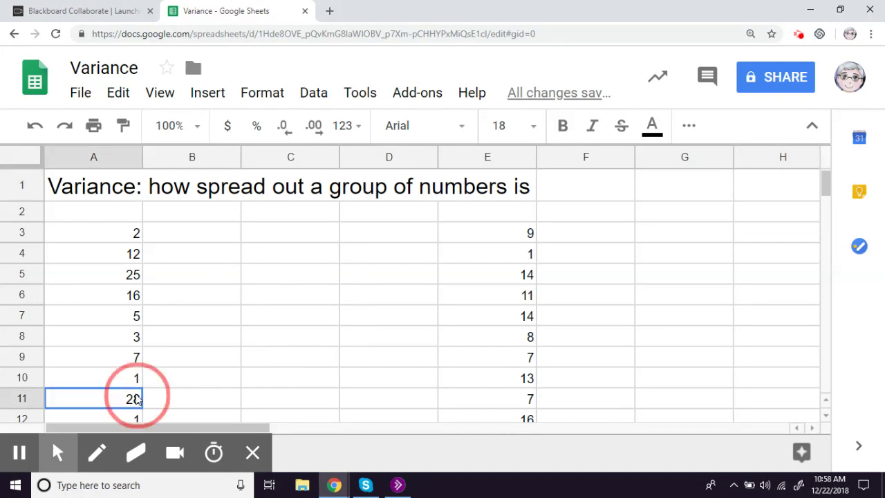
key(Down)
key(Down)
key(Down)
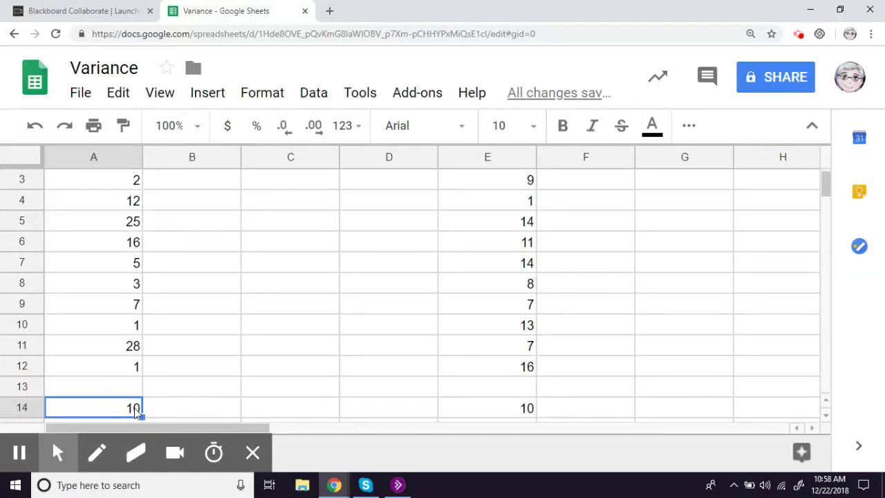
double_click(137, 410)
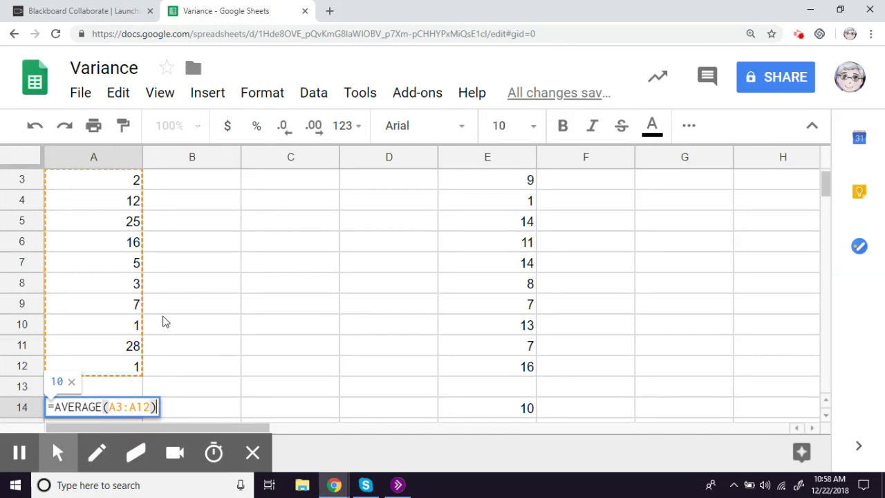
key(Escape)
scroll(368, 341, down, 2)
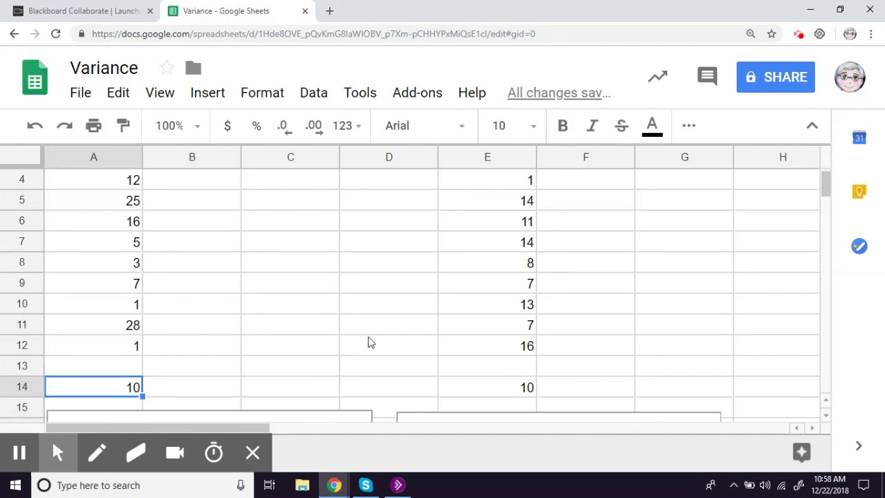
click(531, 332)
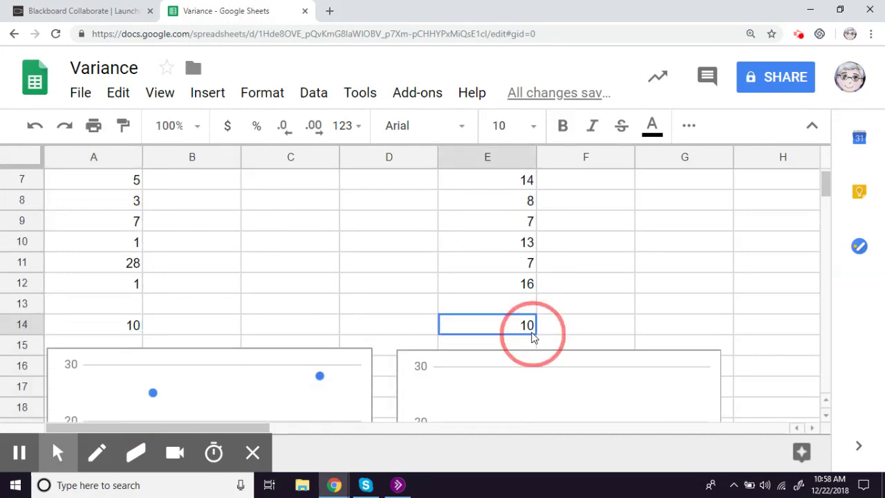
click(138, 331)
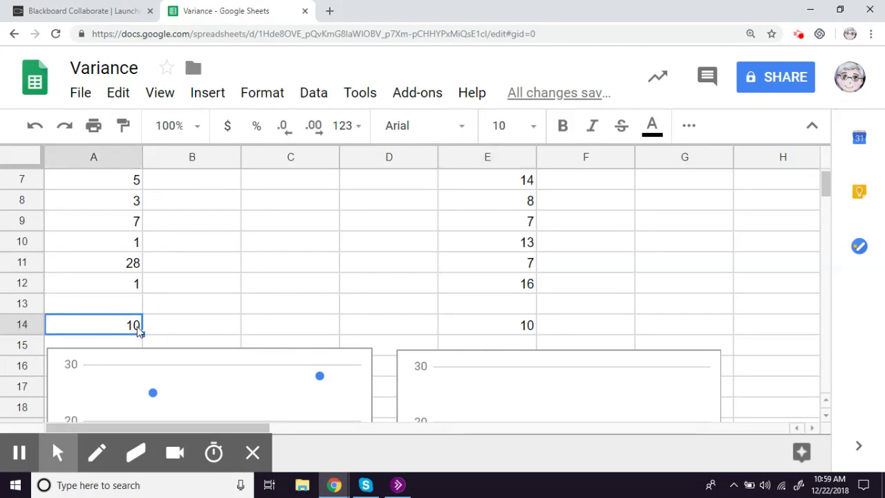
click(510, 325)
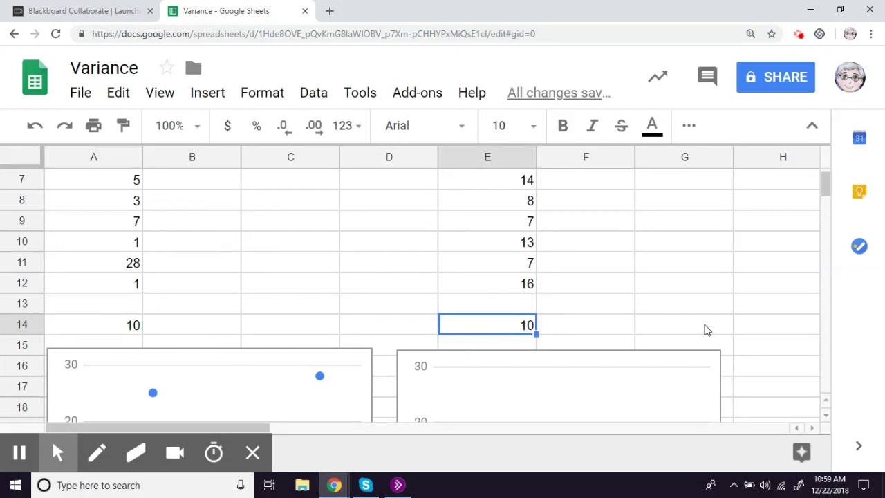
Step: Scroll down to show both scatter charts below row 14, then go back to the Variance slide
scroll(705, 330, down, 1)
scroll(705, 330, down, 1)
scroll(705, 330, down, 1)
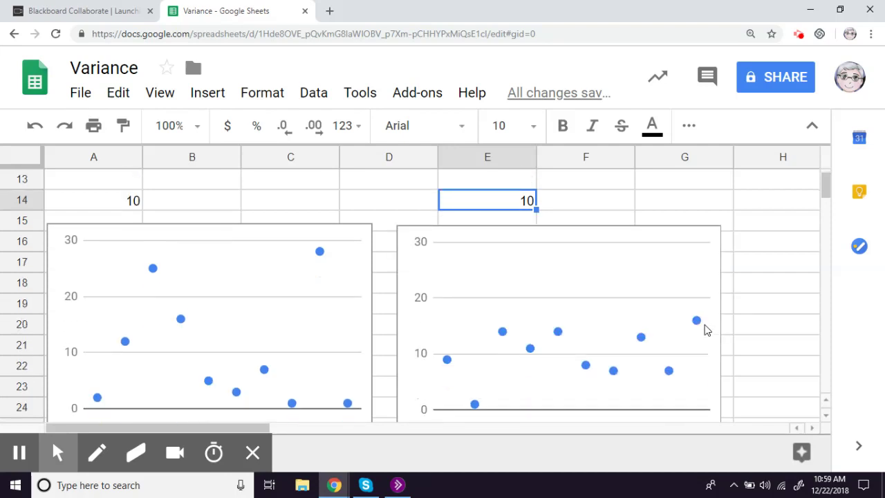
scroll(705, 329, down, 1)
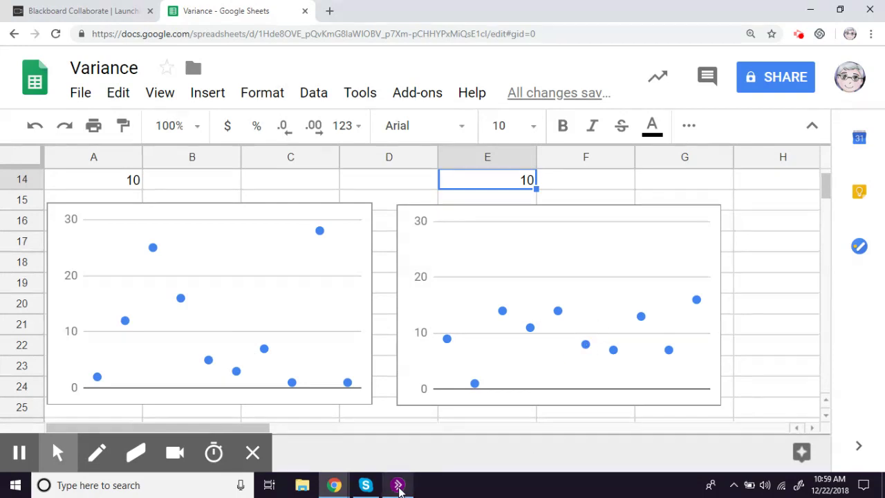
click(398, 484)
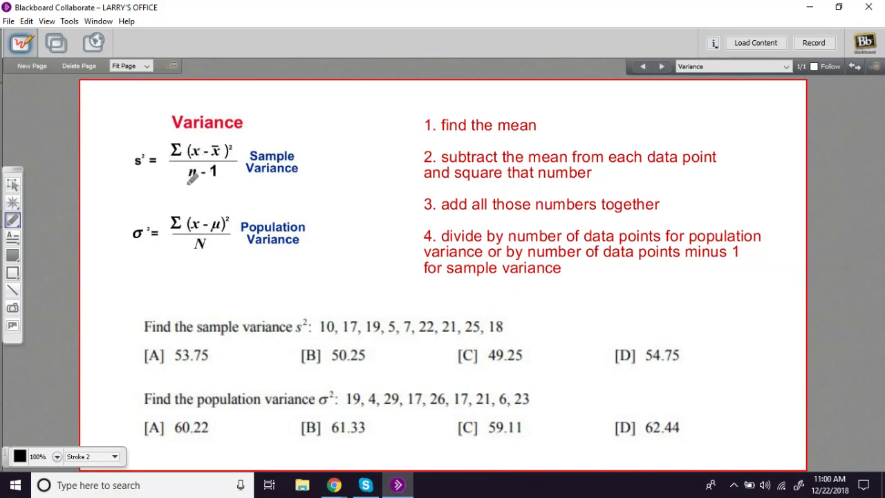
Step: Underline the n − 1 denominator of the sample variance formula with the pen
drag(196, 184, 222, 184)
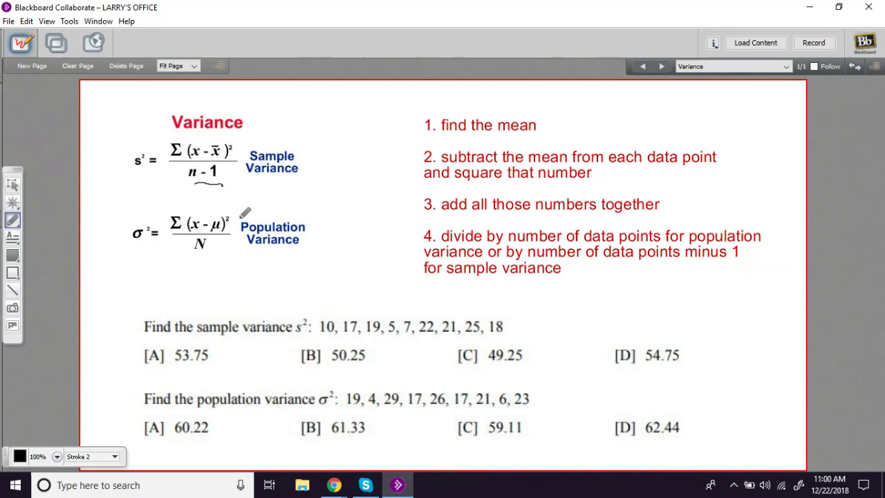
Step: Underline the N denominator of the population variance formula with the pen
drag(189, 254, 207, 253)
click(330, 488)
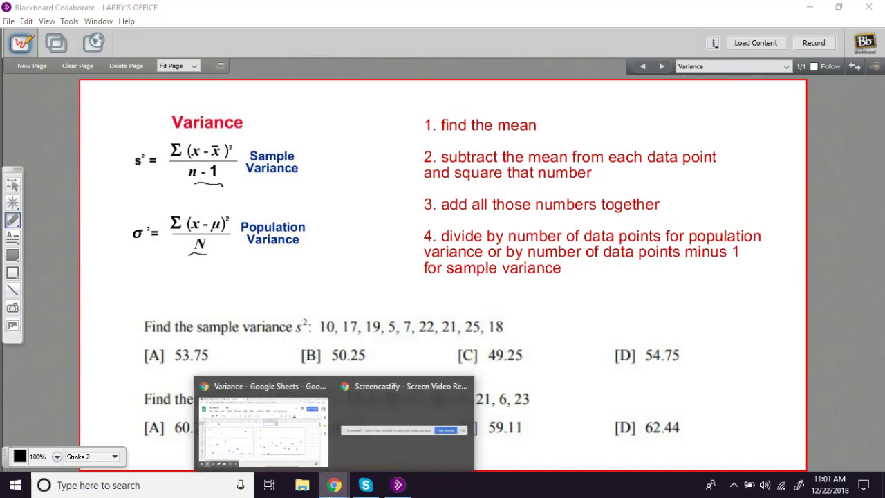
Step: On Sheet2, enter =AVERAGE(A2:A10) in B2 to get the first list's mean of 16
click(262, 425)
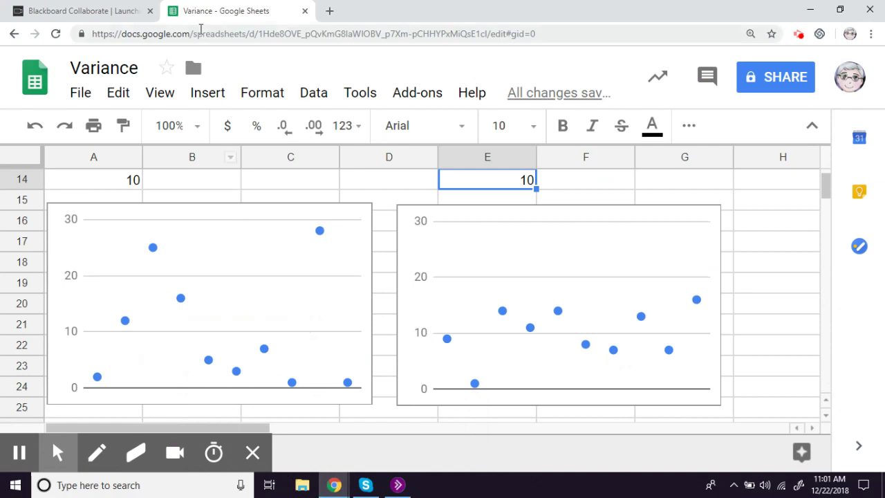
scroll(386, 403, down, 2)
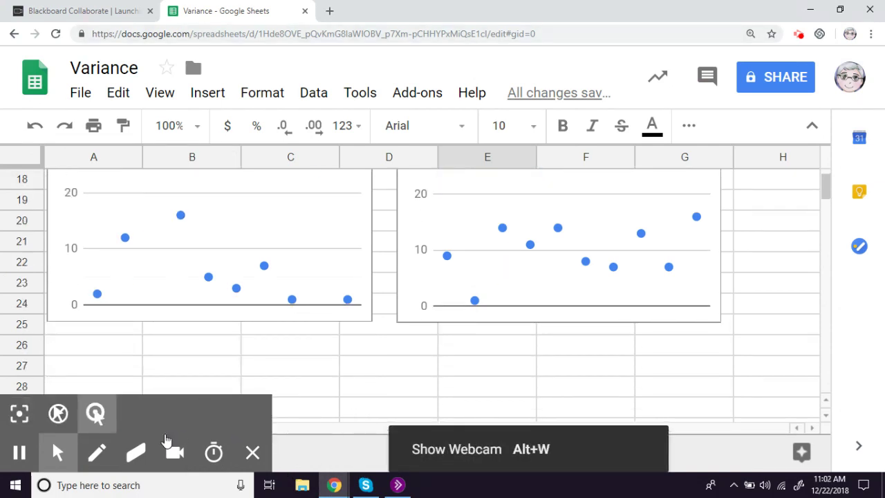
click(253, 453)
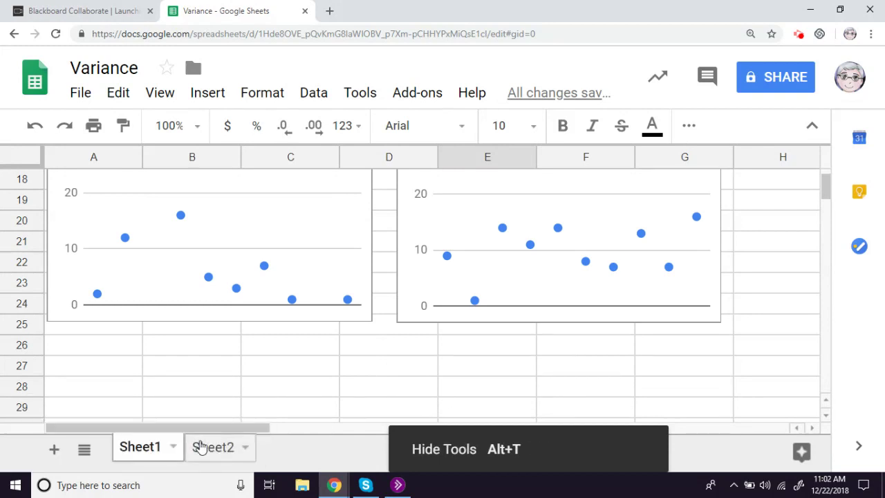
click(203, 447)
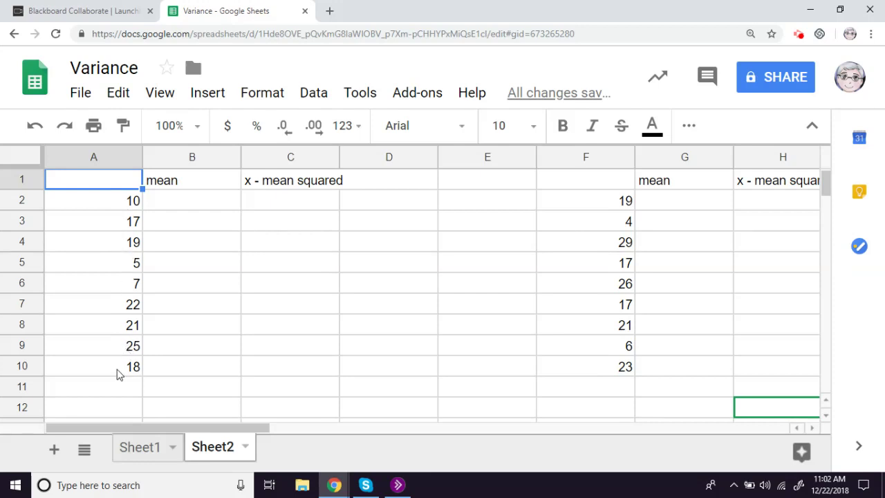
click(159, 202)
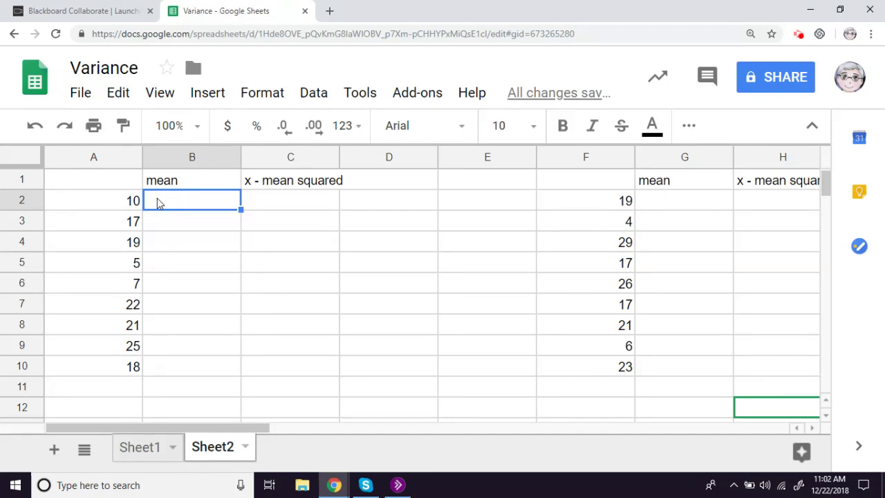
text(=AVERAGE)
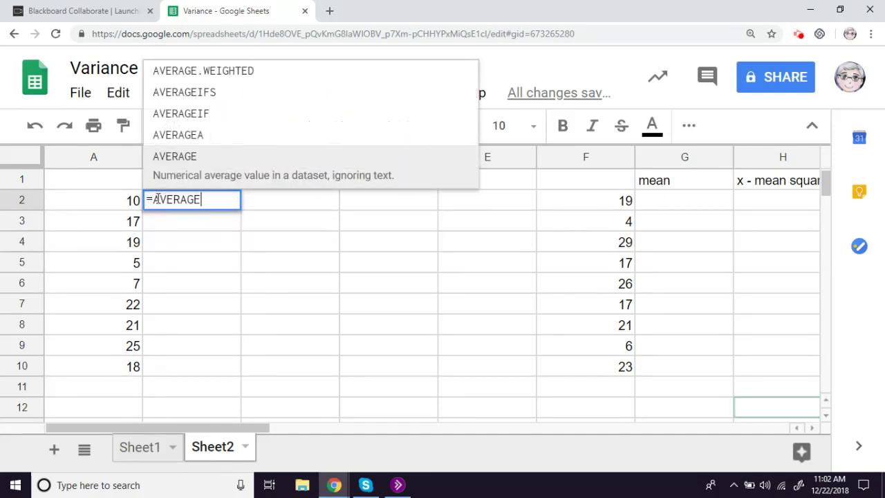
text(()
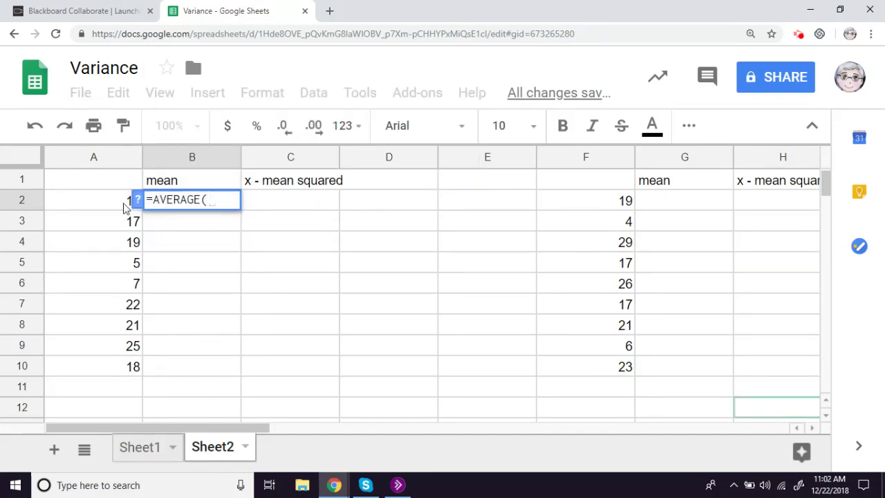
drag(103, 208, 108, 374)
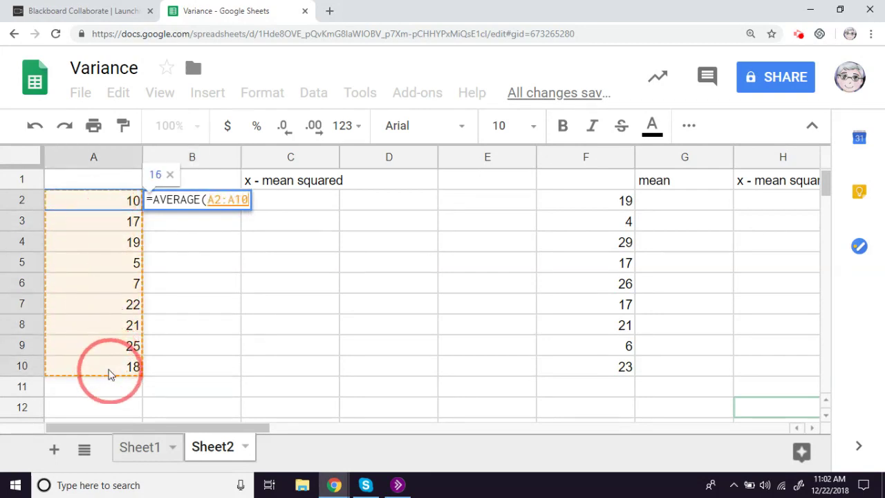
key(Return)
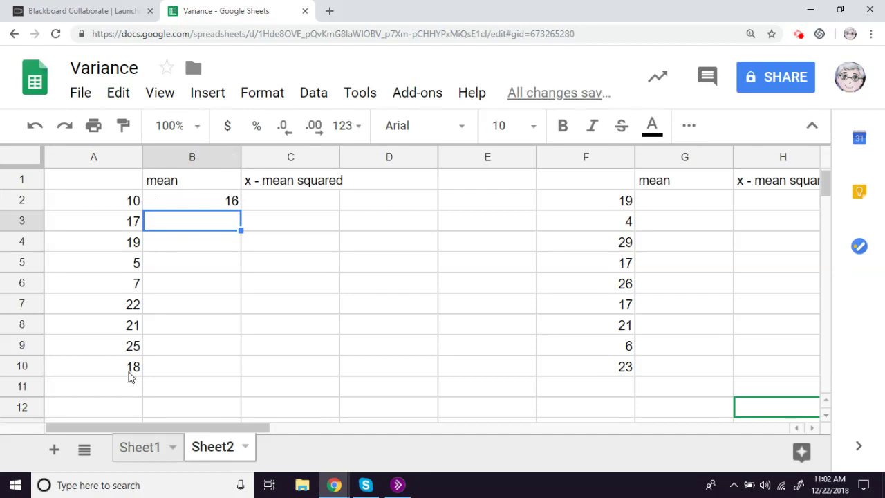
mouse_move(92, 202)
click(275, 200)
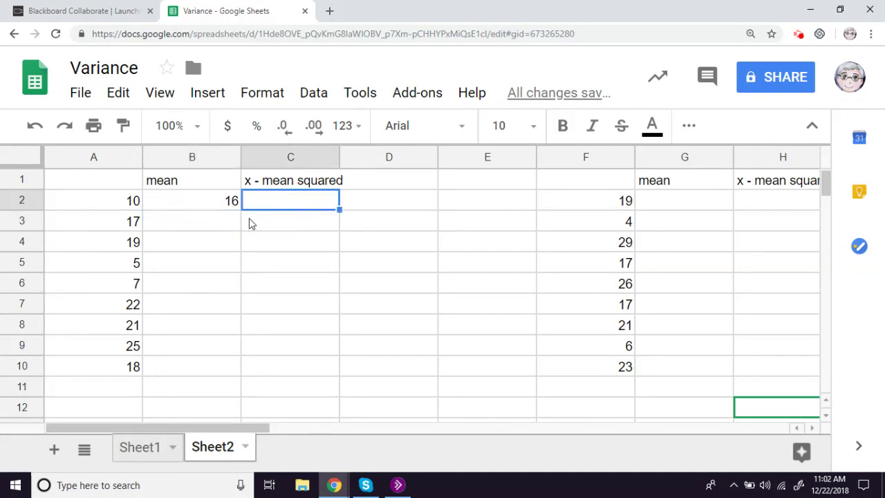
Step: Enter =(A2-16)^2 in C2 for the first squared deviation, 36
text(=()
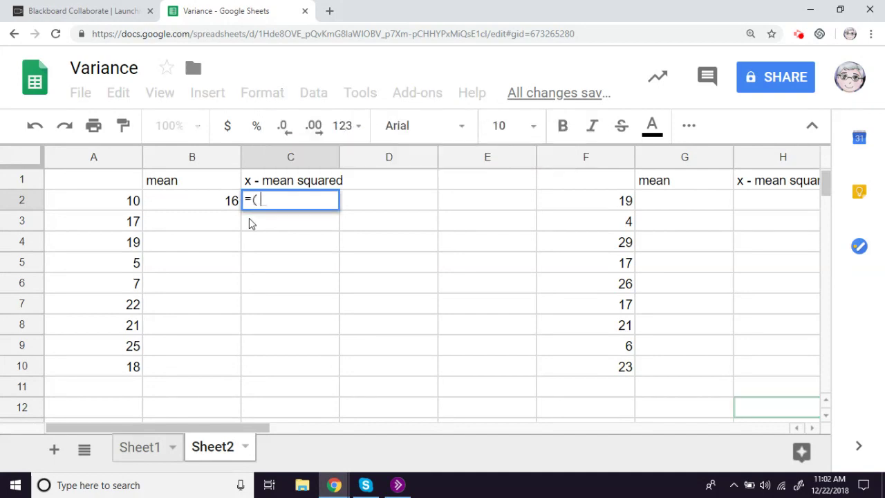
text())
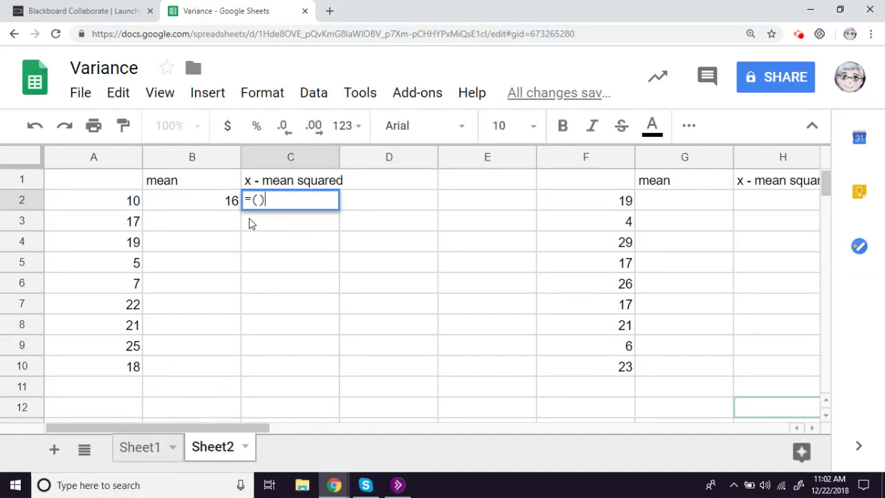
key(Left)
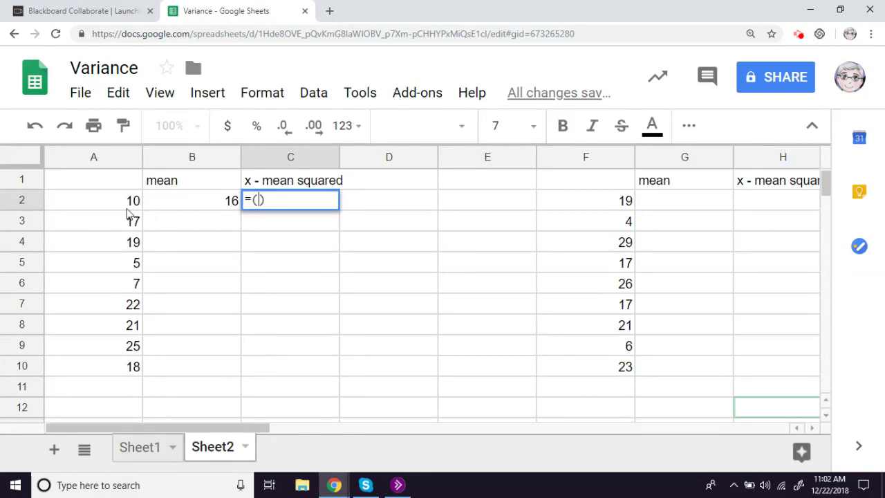
click(108, 203)
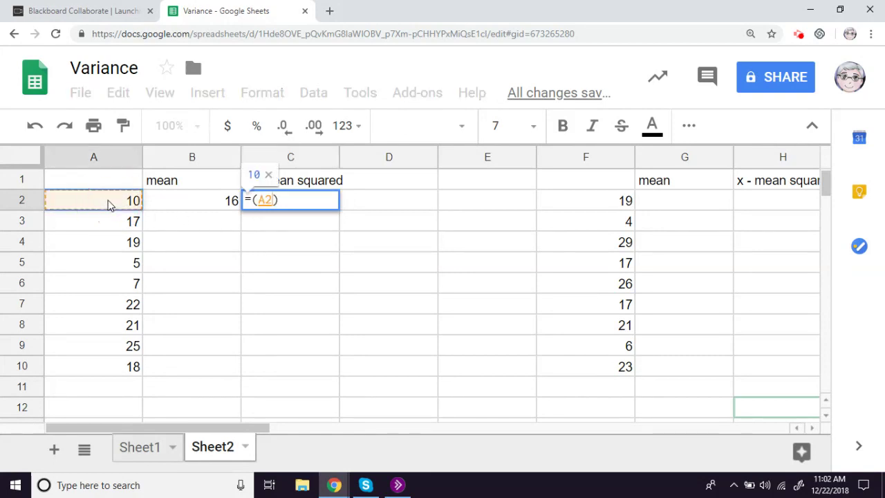
text(-16)
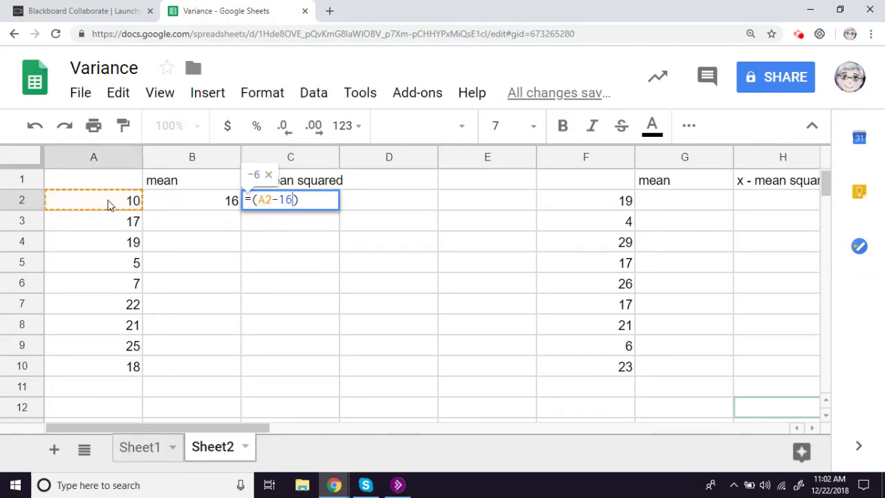
key(Right)
text(^2)
key(Return)
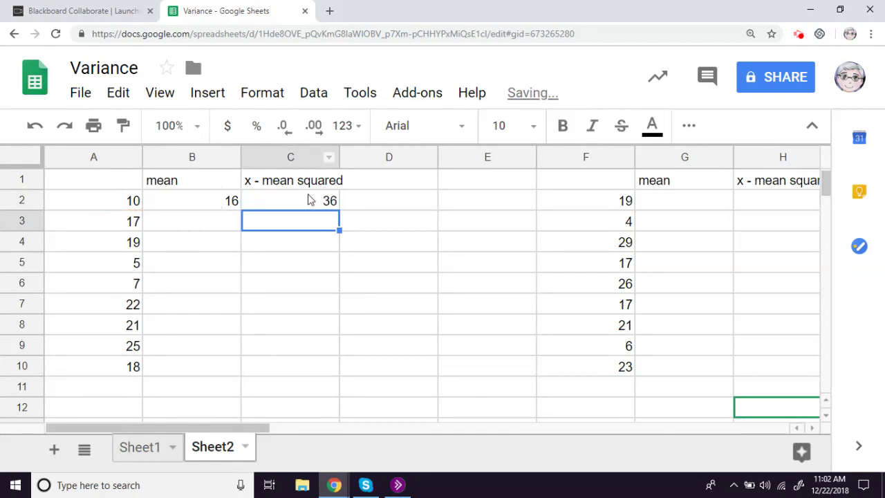
double_click(316, 201)
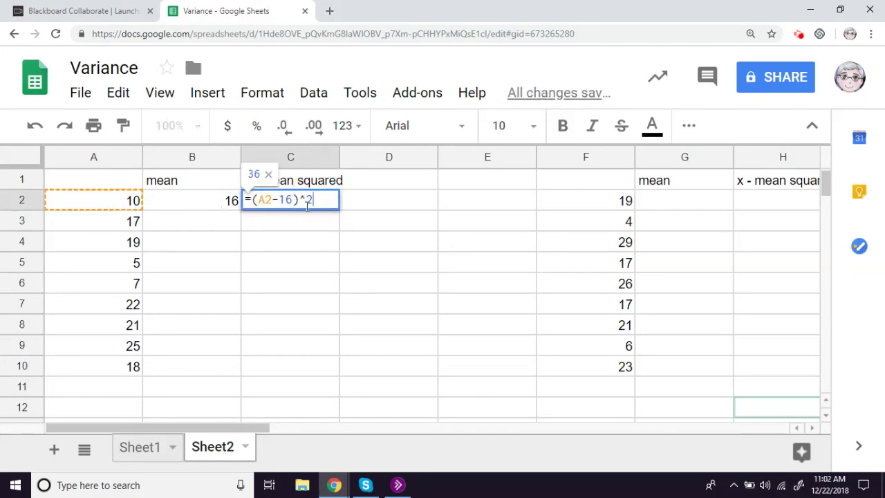
click(383, 197)
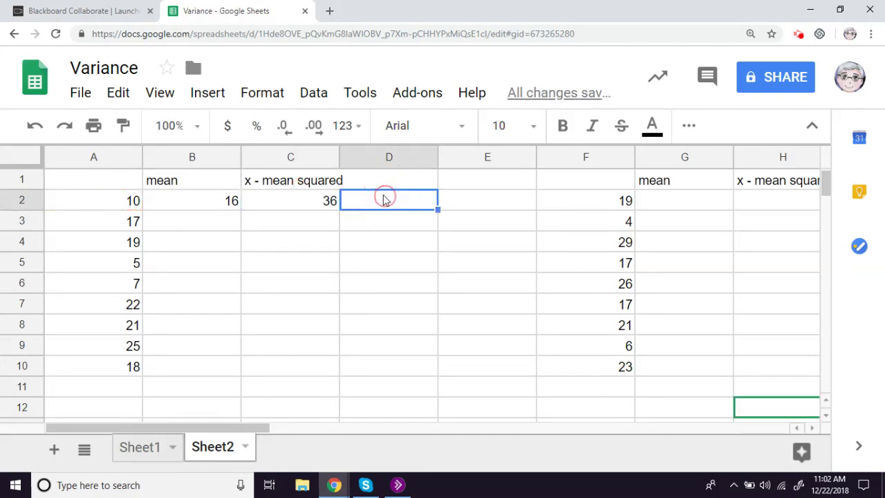
click(315, 208)
Step: Copy the squared-deviation formula down C3 through C10, typing 121 directly into C5
key(ctrl+c)
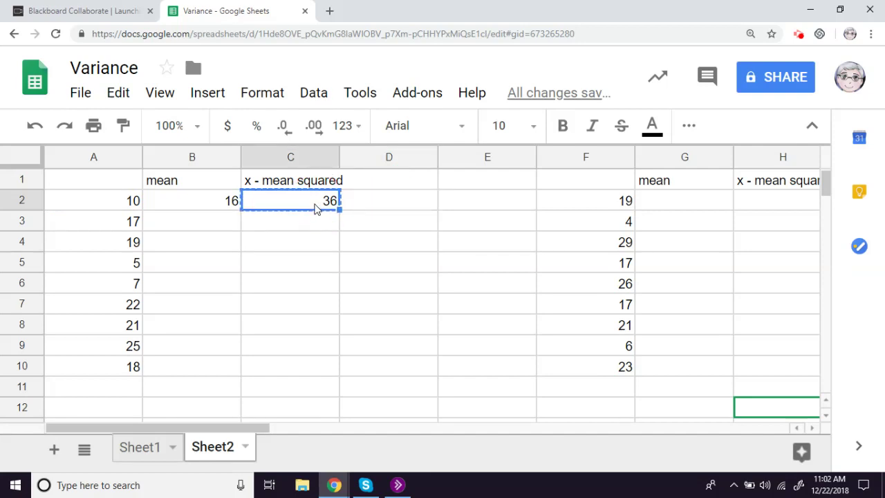
key(Down)
key(ctrl+v)
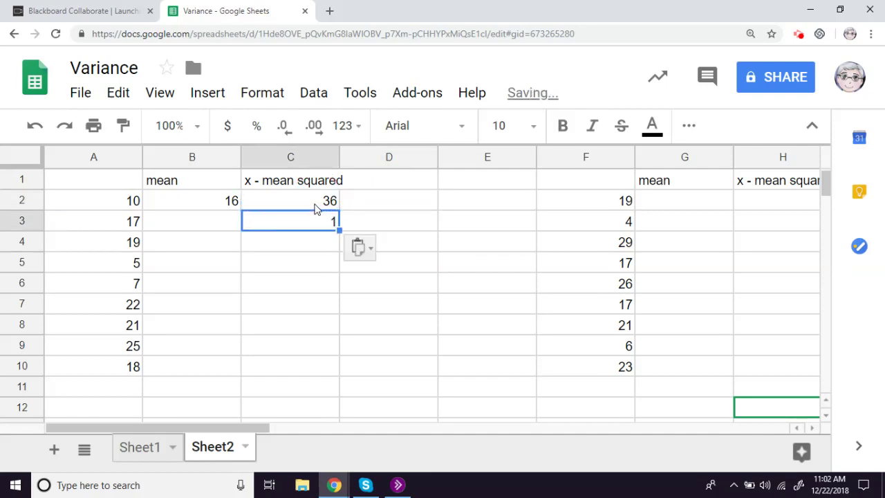
key(Down)
key(ctrl+v)
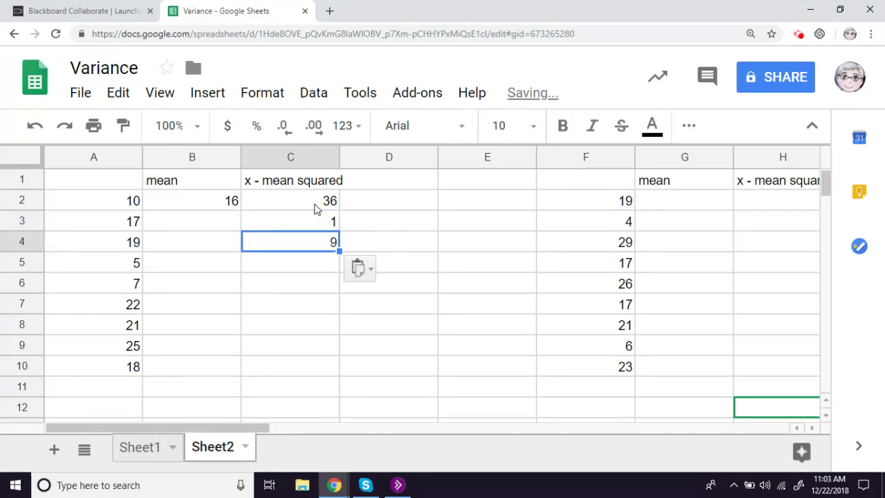
key(Down)
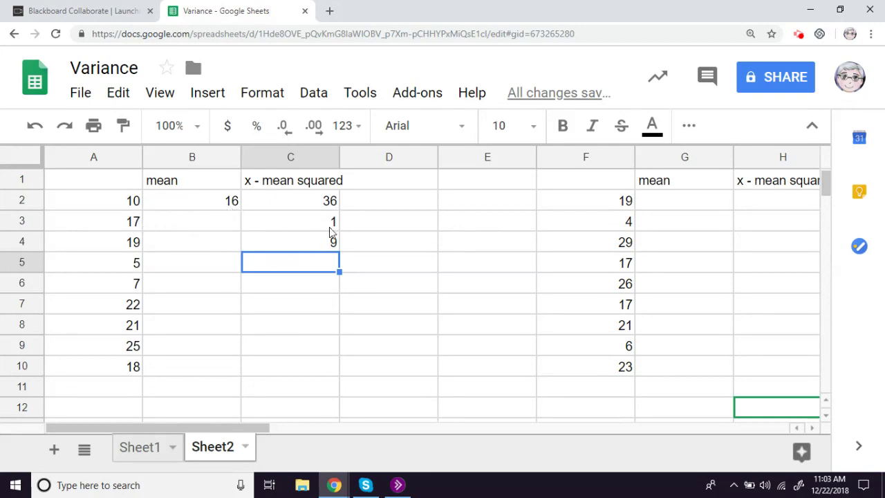
text(121)
key(Return)
key(ctrl+v)
key(Return)
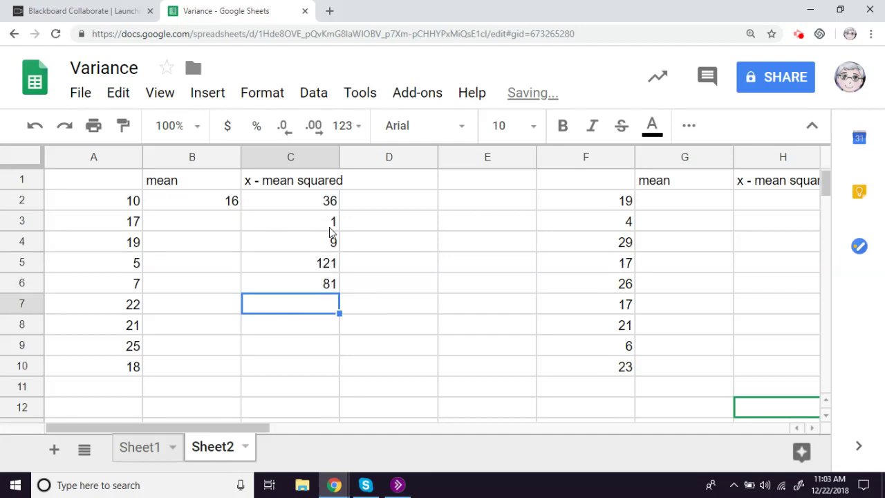
key(ctrl+v)
key(Return)
key(ctrl+v)
key(Return)
key(ctrl+v)
key(Return)
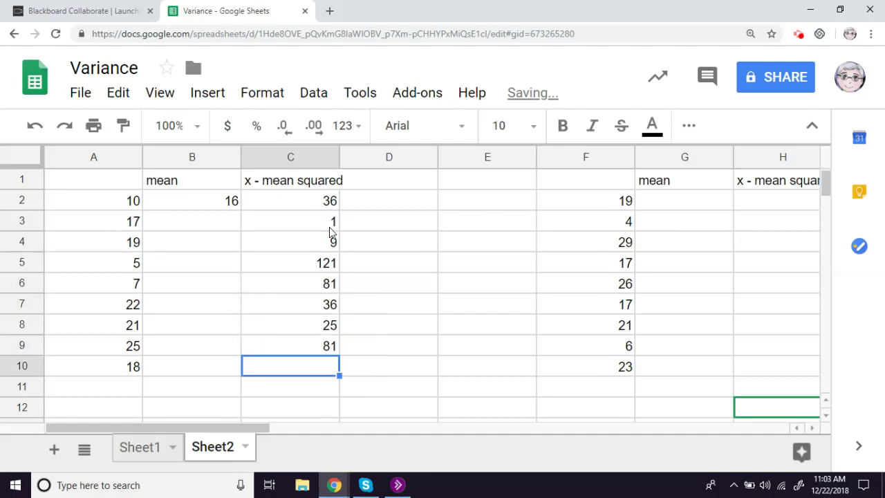
key(ctrl+v)
key(Return)
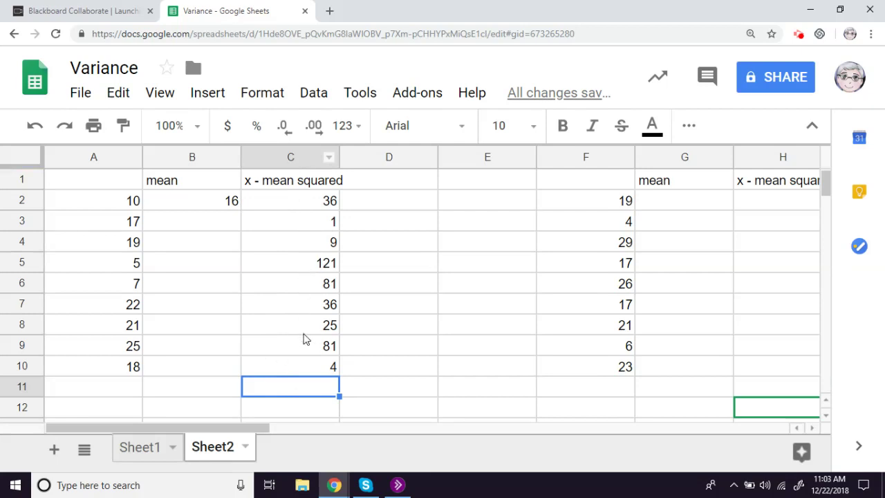
click(307, 407)
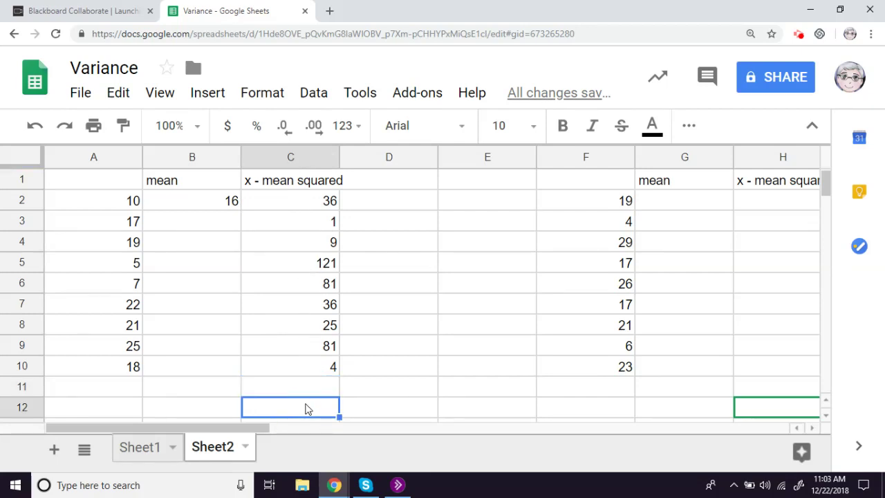
Step: Enter =SUM(C2:C10) in C12 to total the squared deviations, giving 394
text(=SU)
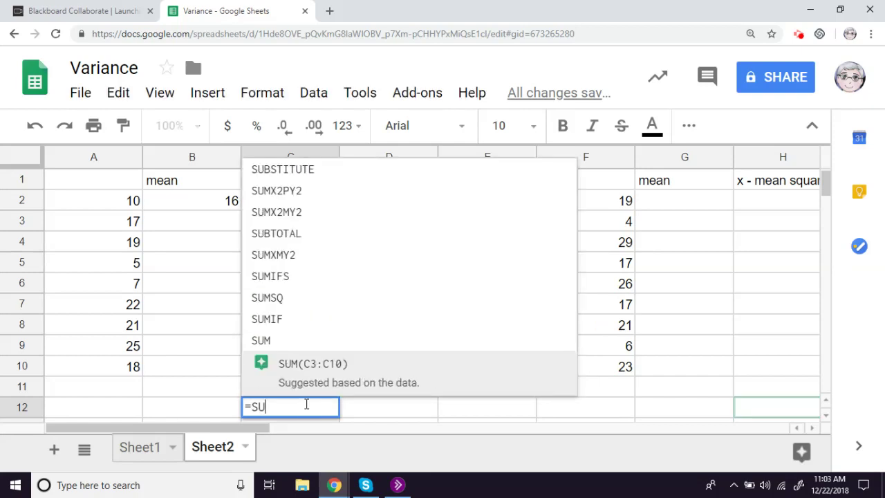
text(M()
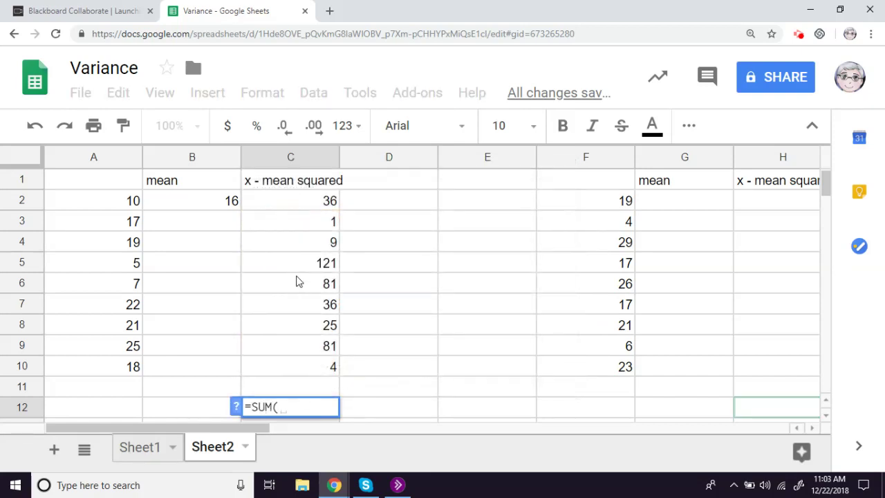
drag(286, 203, 285, 223)
drag(280, 297, 280, 370)
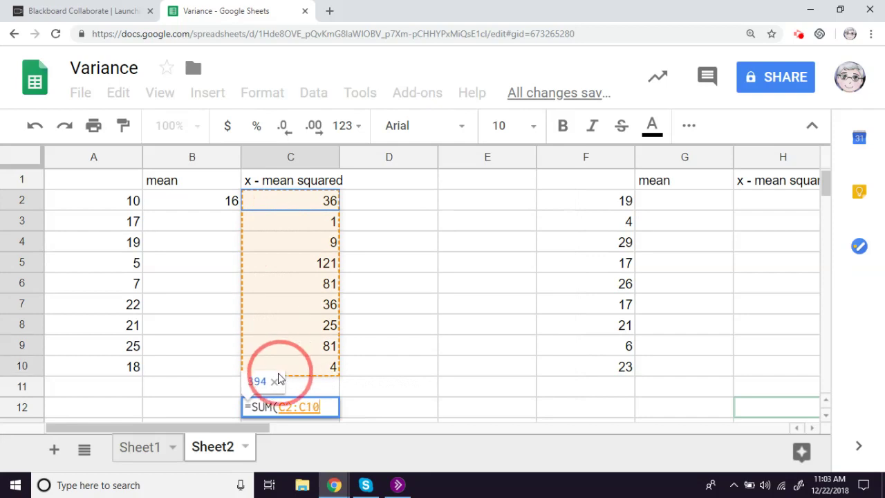
text())
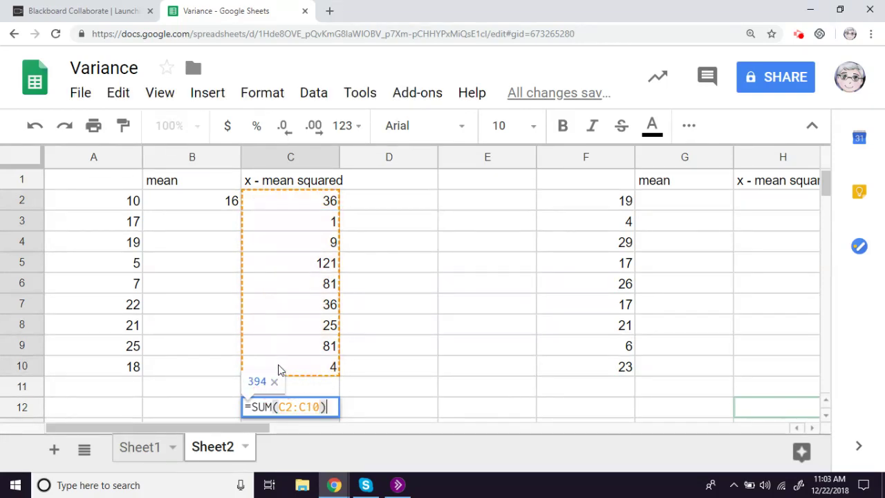
key(Return)
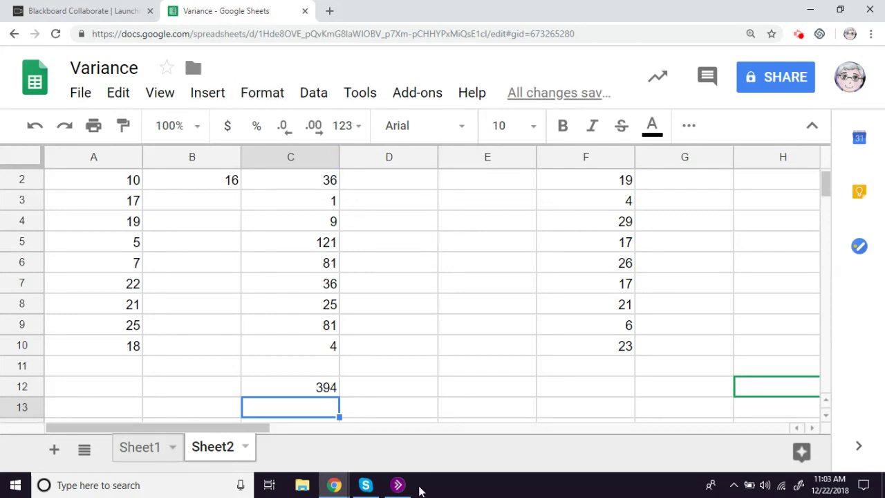
click(397, 484)
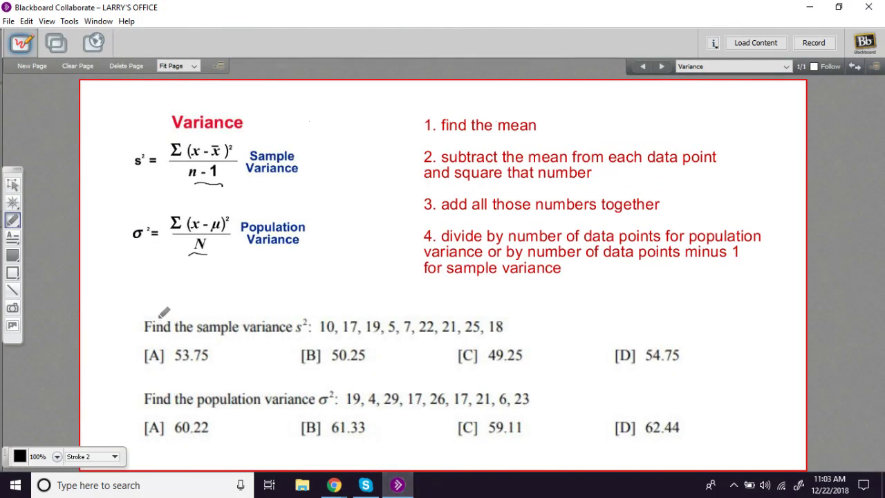
Step: Underline 'sample' in the first practice problem and the n − 1 denominator, then return to the spreadsheet
drag(198, 334, 246, 335)
drag(195, 181, 226, 184)
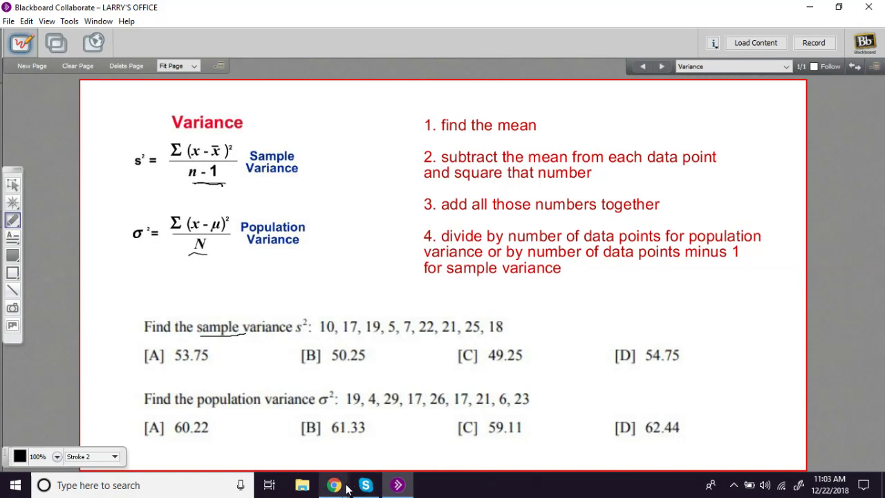
mouse_move(334, 484)
click(293, 453)
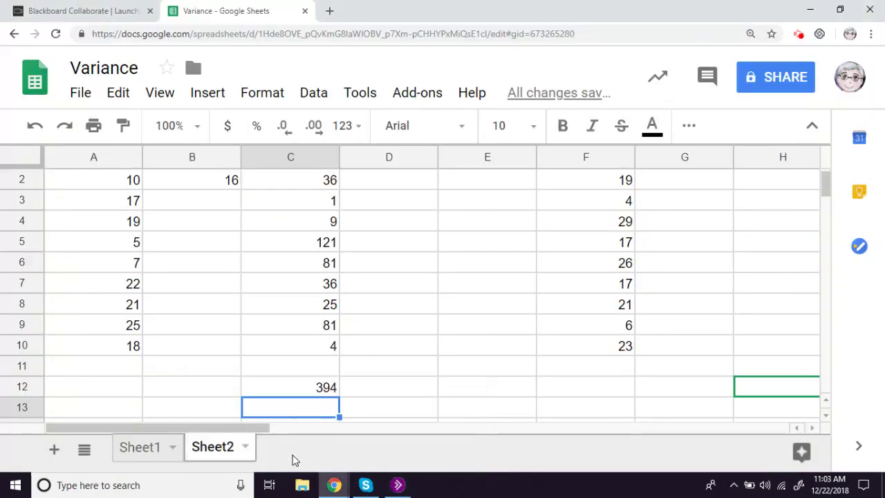
Step: Enter =C12/8 in D12 for a sample variance of 49.25, then begin =VAR in D13
click(348, 394)
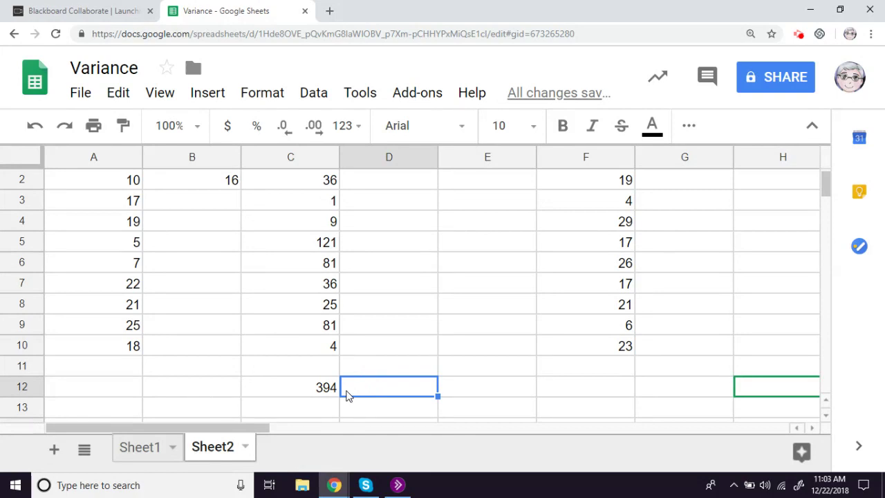
double_click(347, 389)
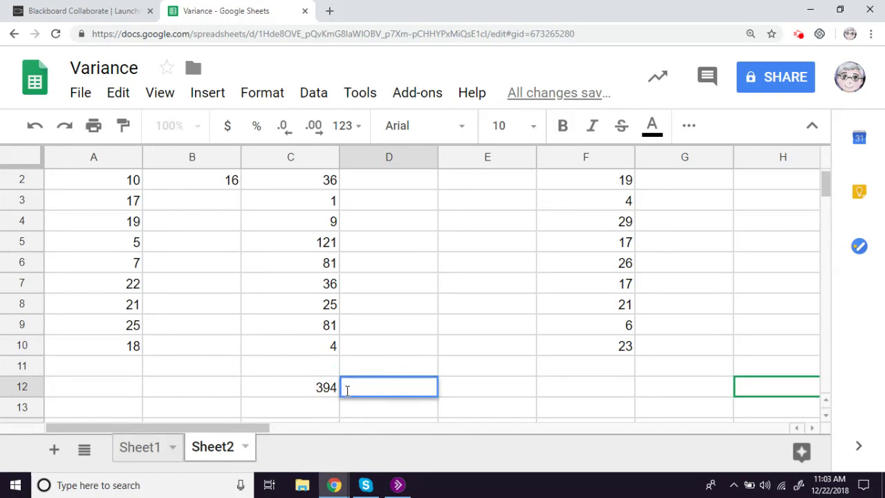
text(=)
click(315, 391)
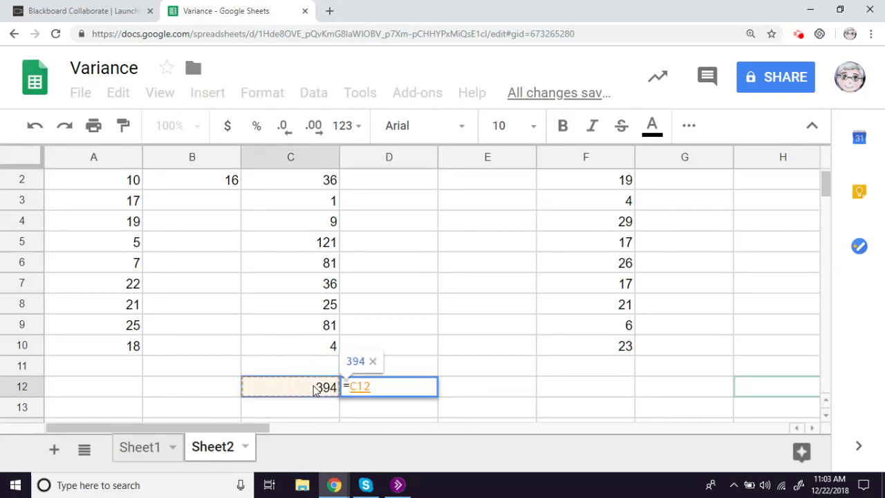
text(/8)
key(Return)
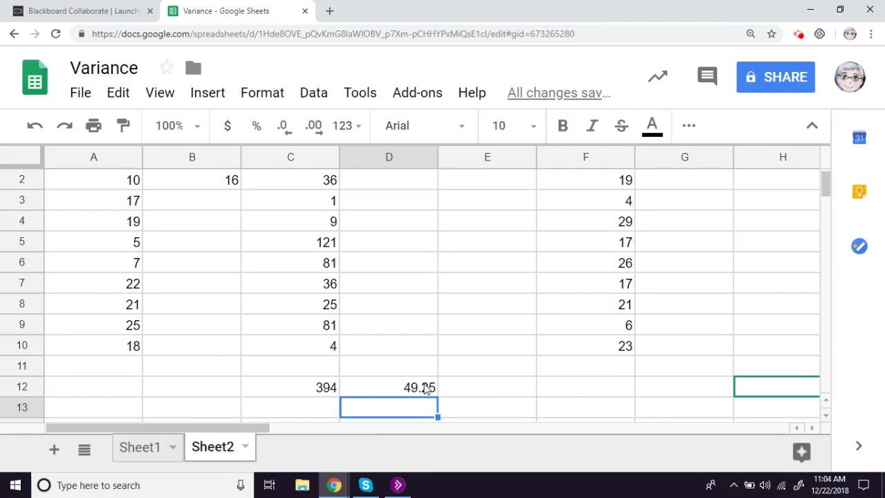
double_click(381, 412)
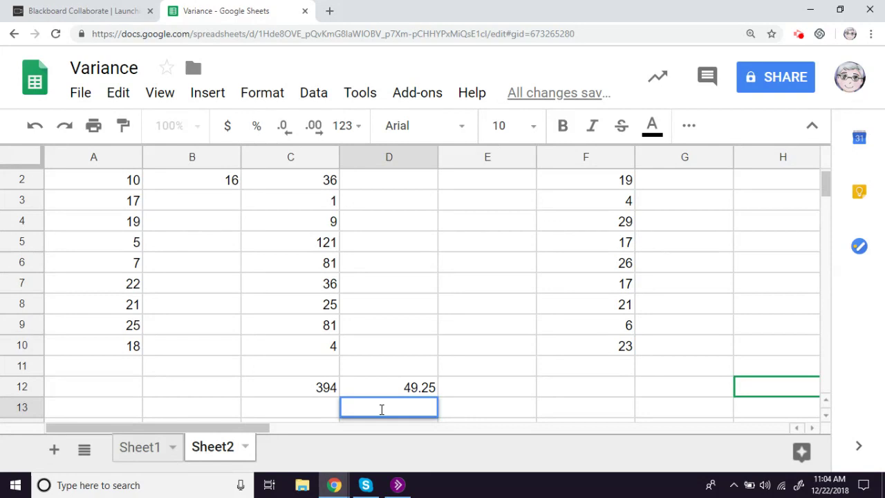
text(=VAR)
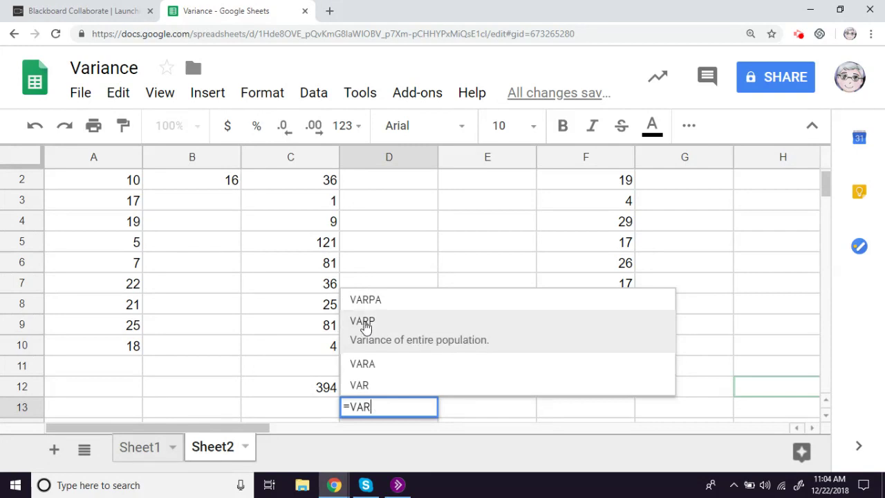
Step: Complete =VARA(A2:A10) in D13 and confirm it also returns 49.25
click(359, 368)
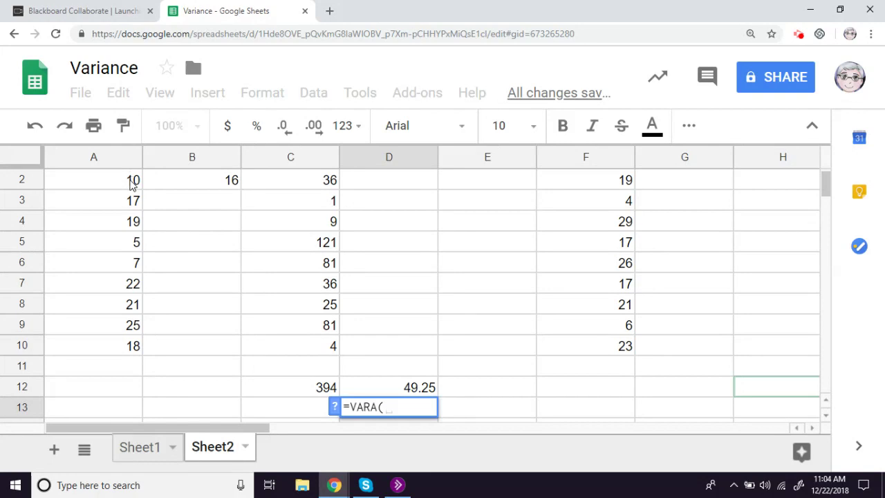
drag(130, 180, 118, 347)
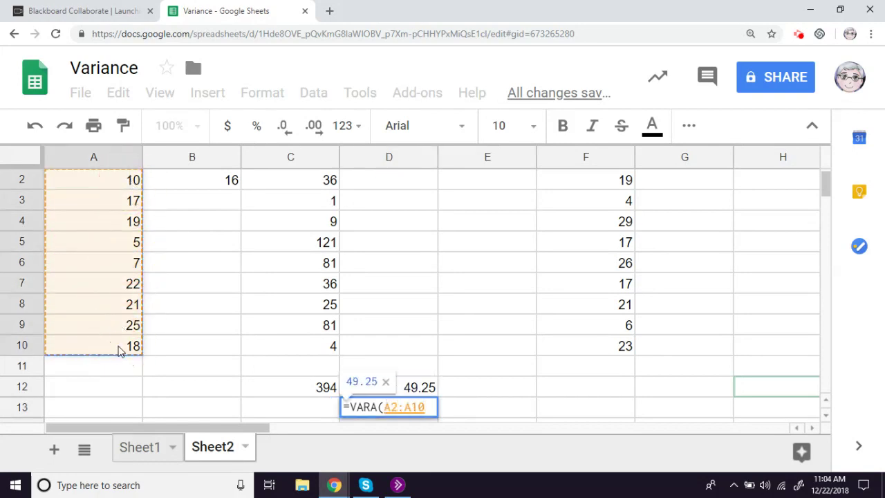
text())
key(Return)
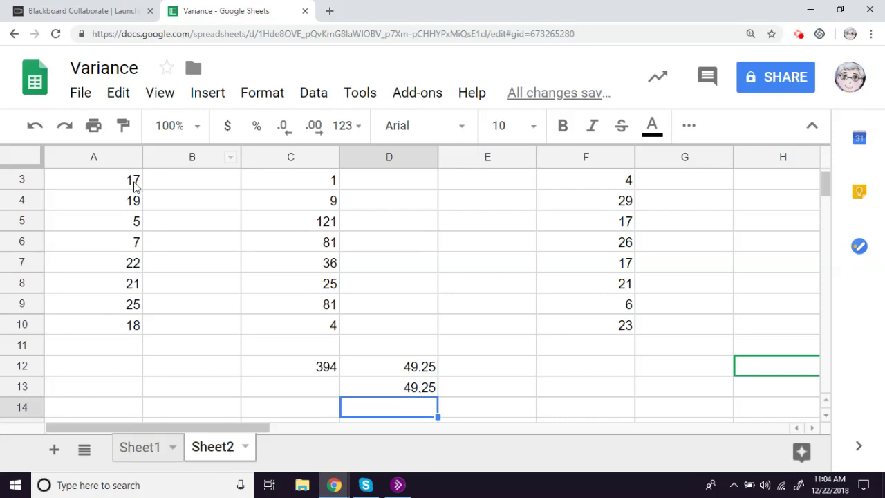
double_click(405, 387)
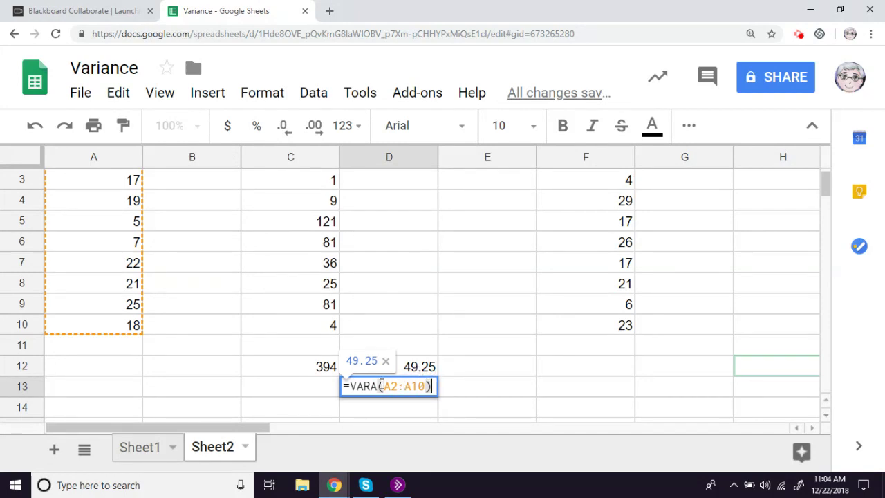
key(Return)
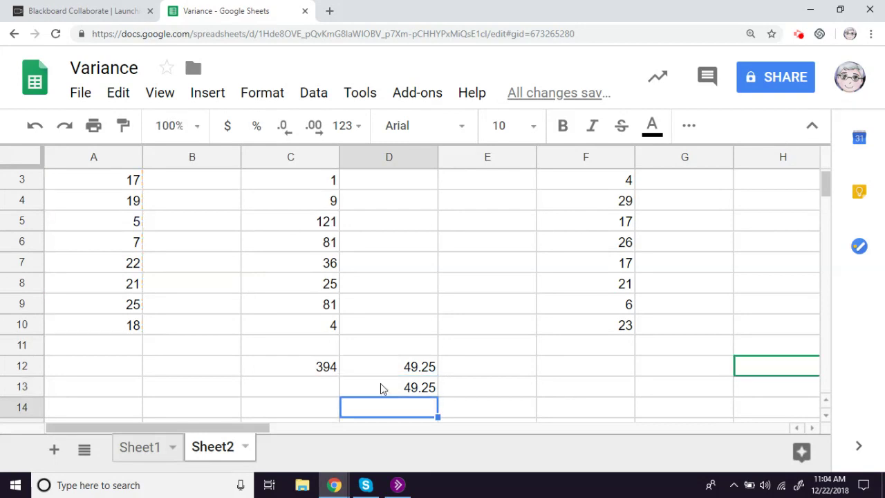
Step: Enter =AVERAGE(F2:F10) in G2, giving the second data set's mean of 18
scroll(708, 326, up, 1)
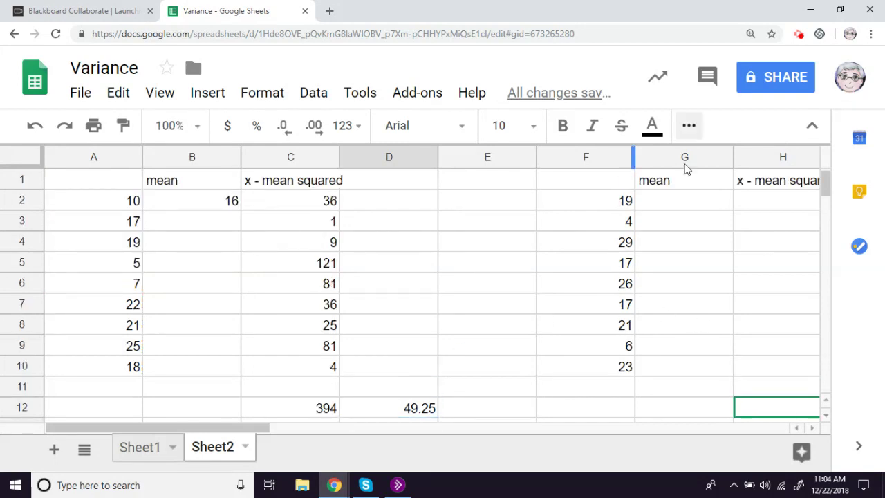
scroll(680, 200, right, 1)
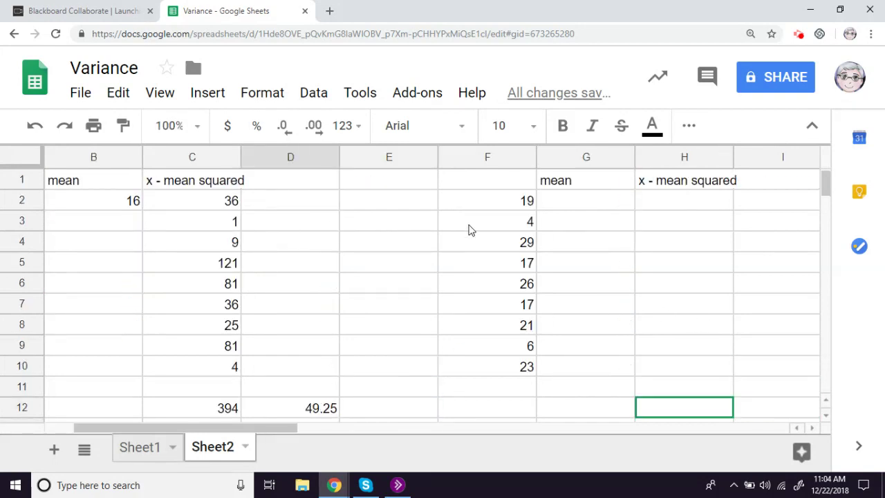
double_click(564, 200)
text(=)
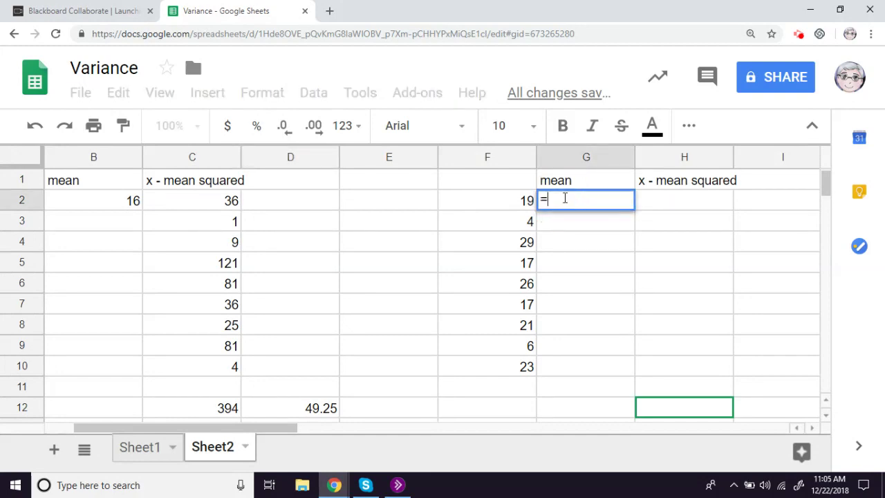
text(AVERAGE)
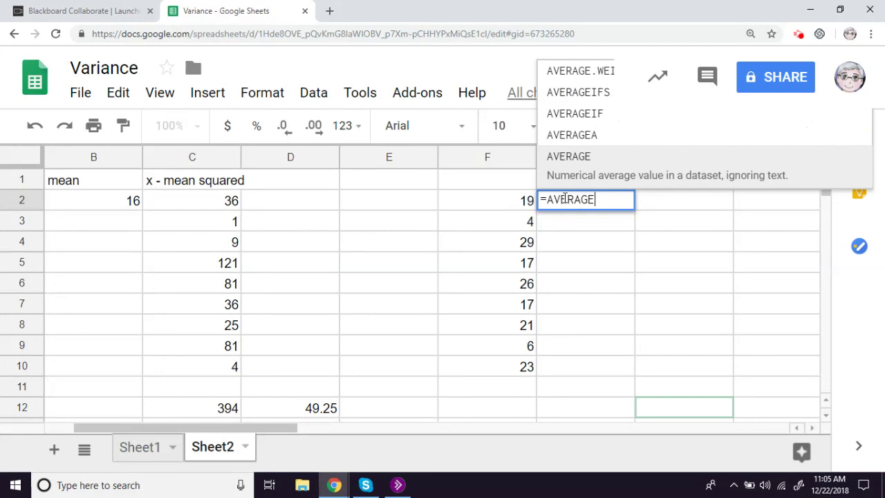
text(()
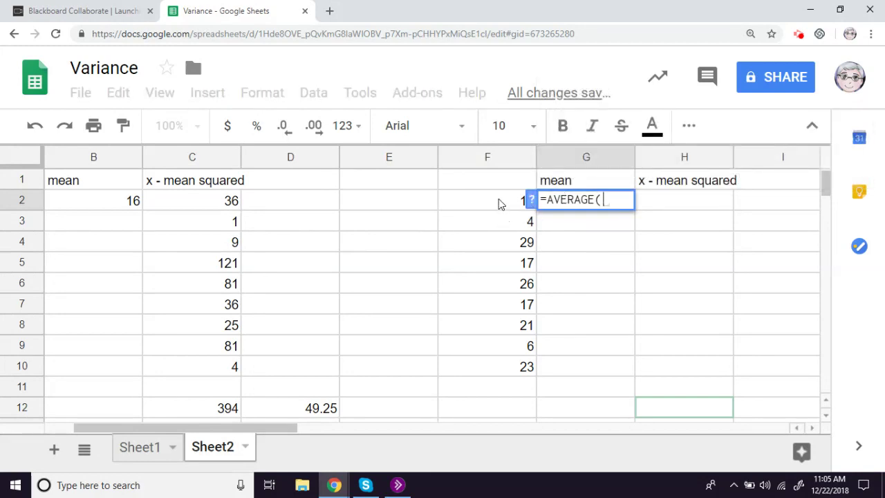
drag(499, 200, 490, 284)
drag(487, 326, 488, 370)
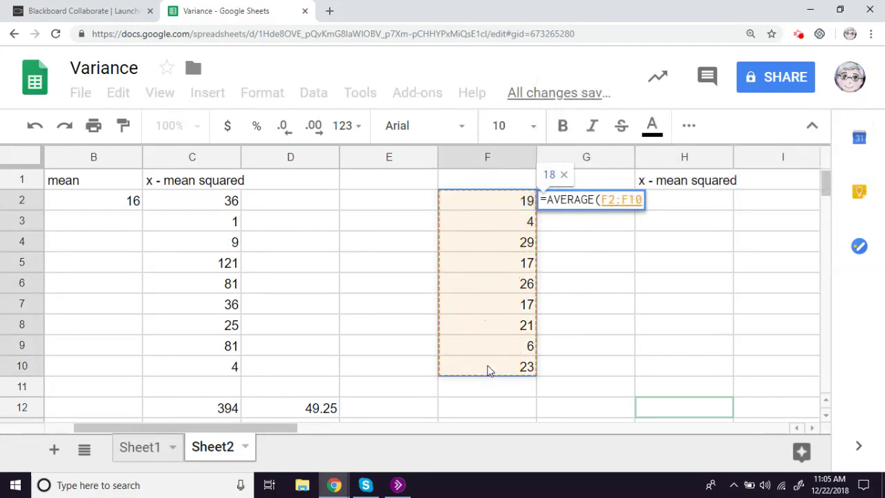
text())
key(Return)
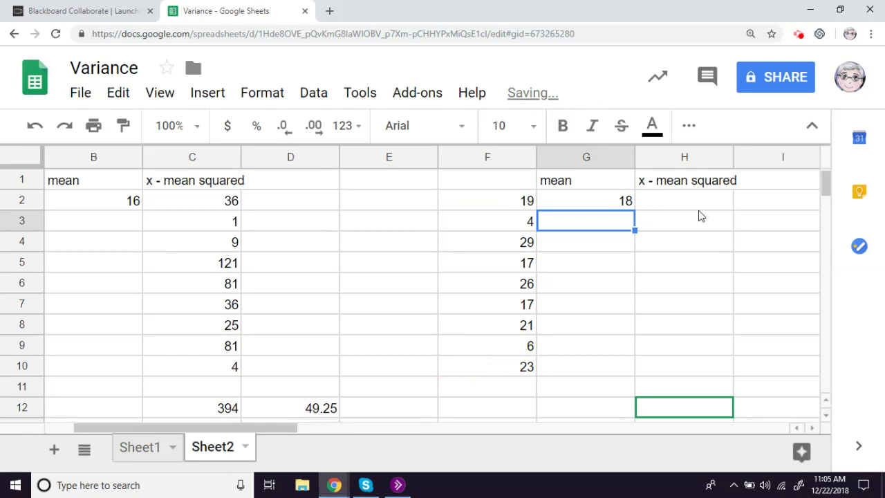
Step: Enter =(F2-18)^2 in H2 as the first squared deviation from the mean 18
double_click(657, 200)
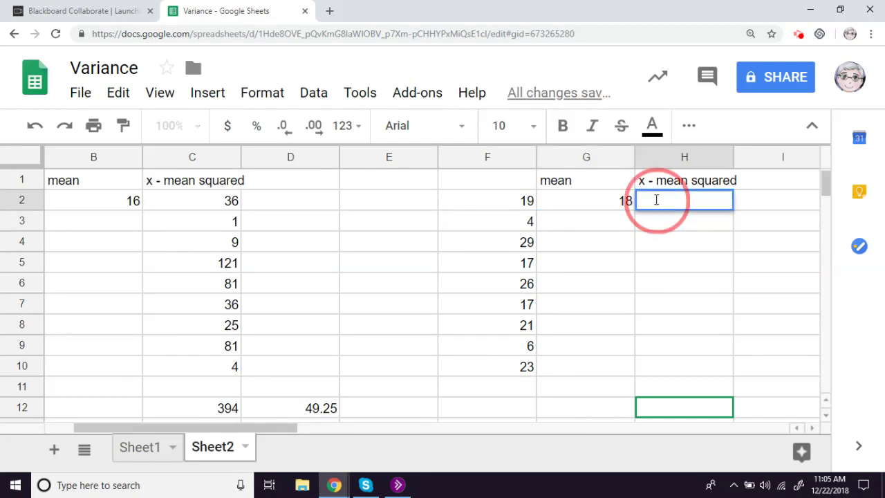
click(657, 201)
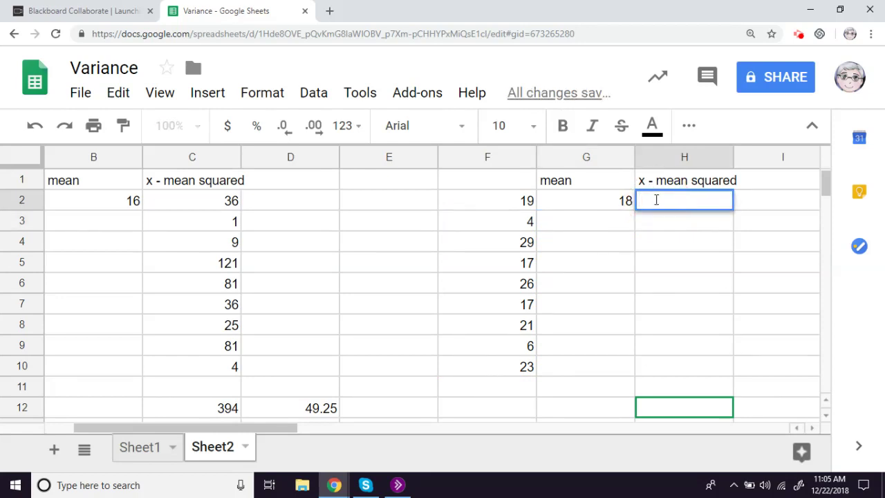
text(()
text())
click(512, 203)
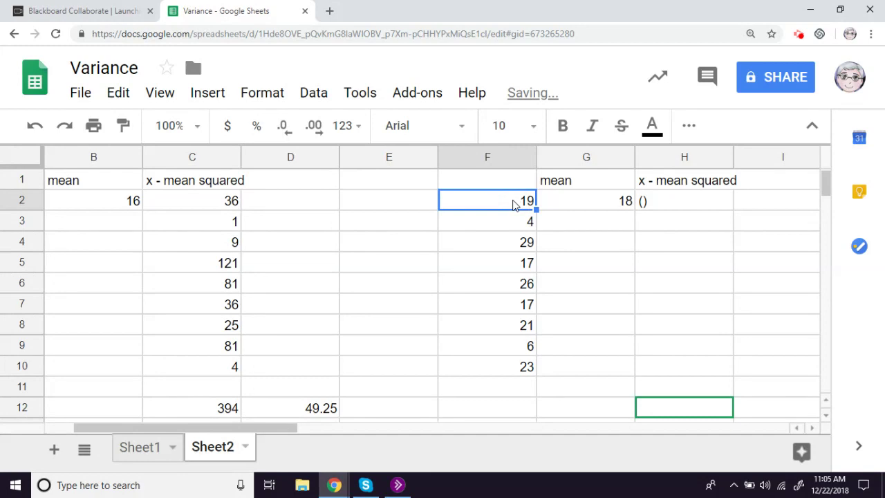
double_click(643, 201)
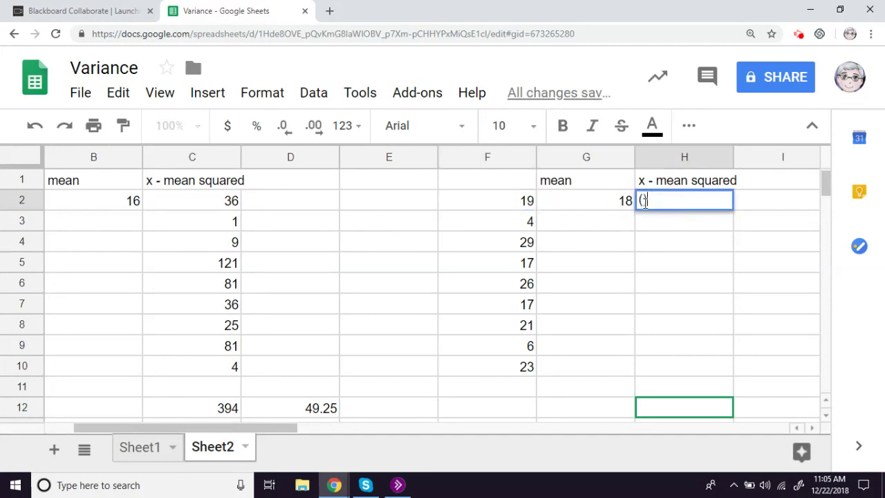
text(=)
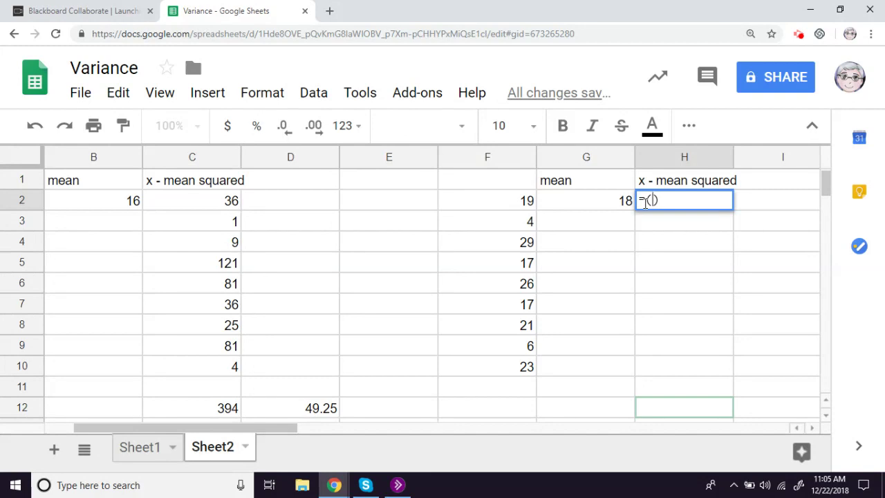
click(505, 201)
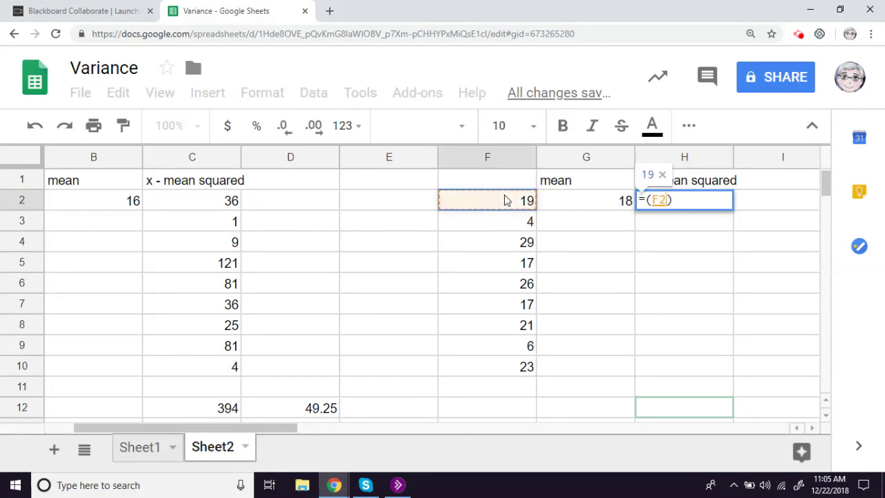
text(-)
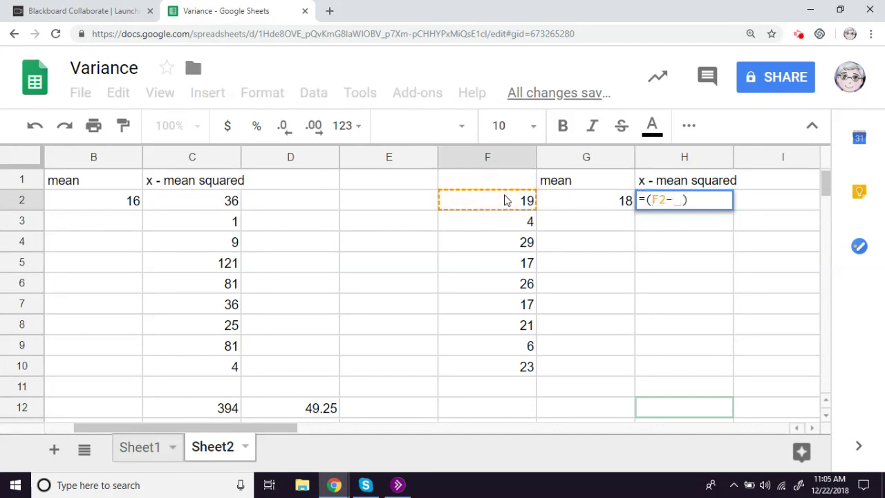
text(18))
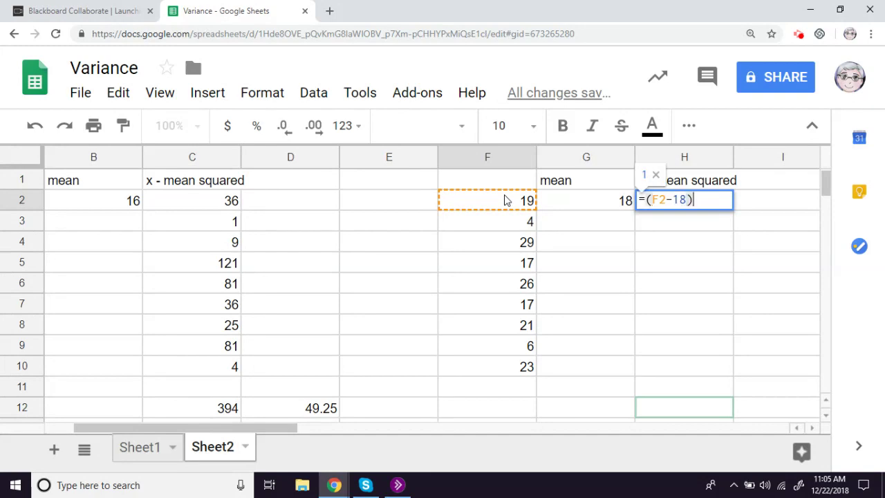
text(^)
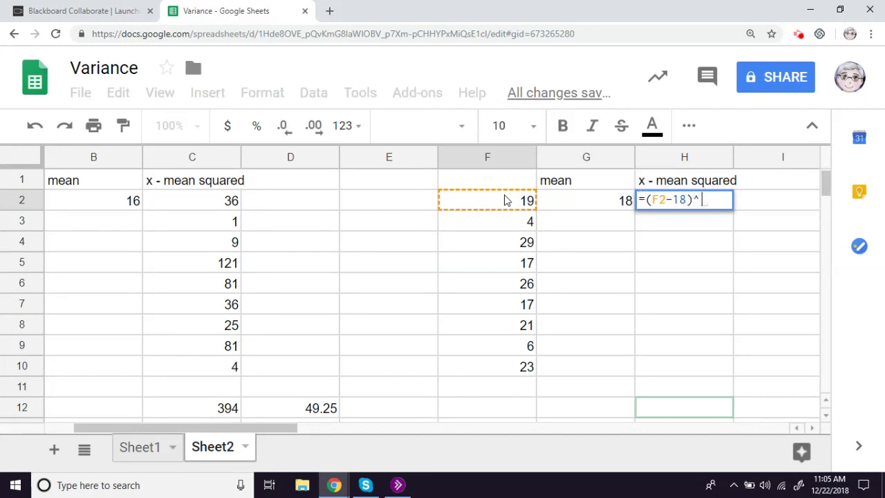
text(2)
key(Return)
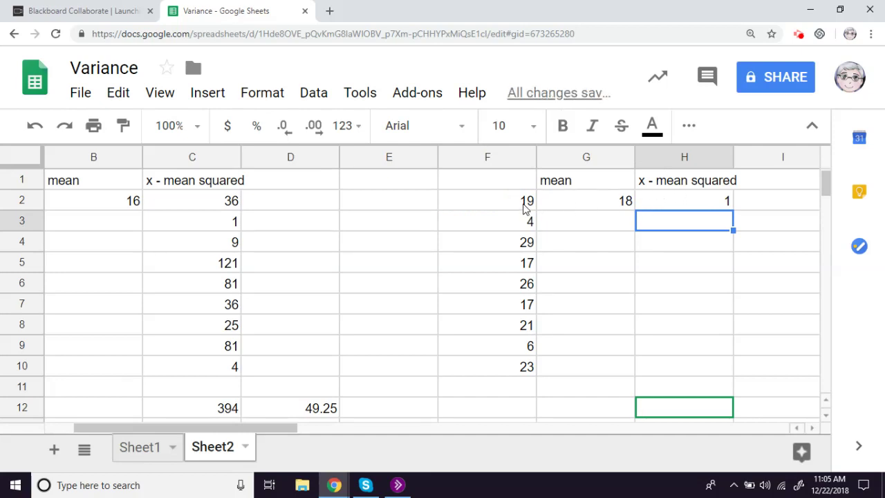
Step: Copy H2's formula down through H10, giving 1, 196, 121, 1, 64, 1, 9, 144, 25
click(727, 208)
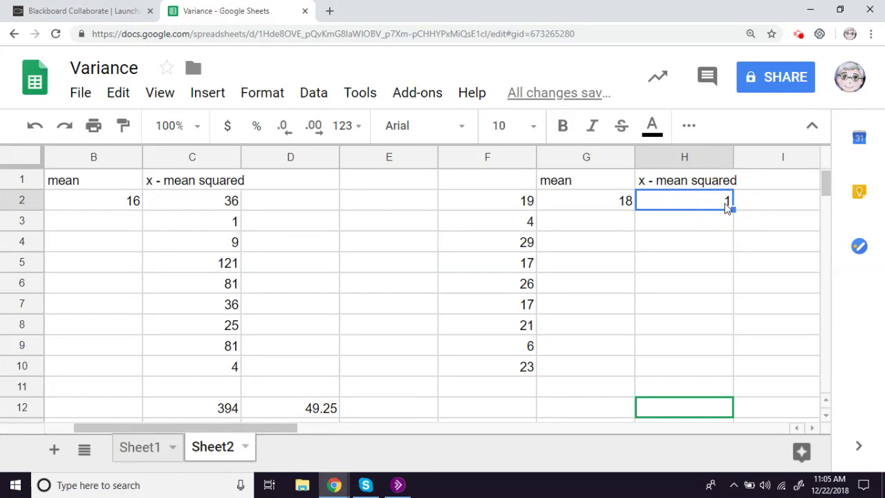
key(ctrl+c)
key(Down)
key(ctrl+v)
key(Down)
key(ctrl+v)
key(Down)
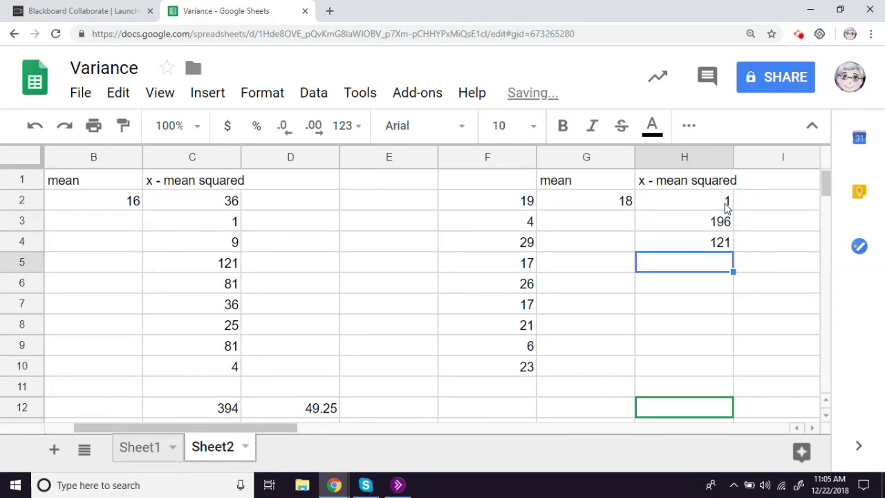
key(ctrl+v)
key(Down)
key(ctrl+v)
key(Down)
key(ctrl+v)
key(Down)
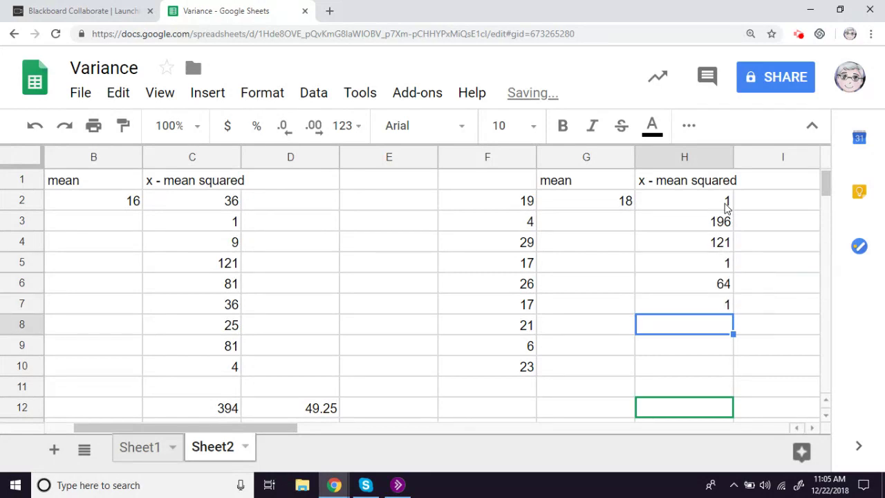
key(ctrl+v)
key(Down)
key(ctrl+v)
key(Down)
key(ctrl+v)
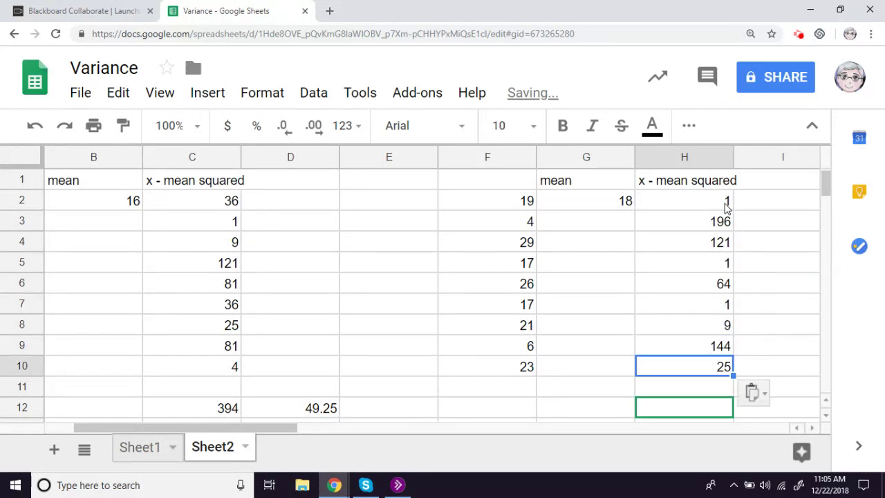
key(Down)
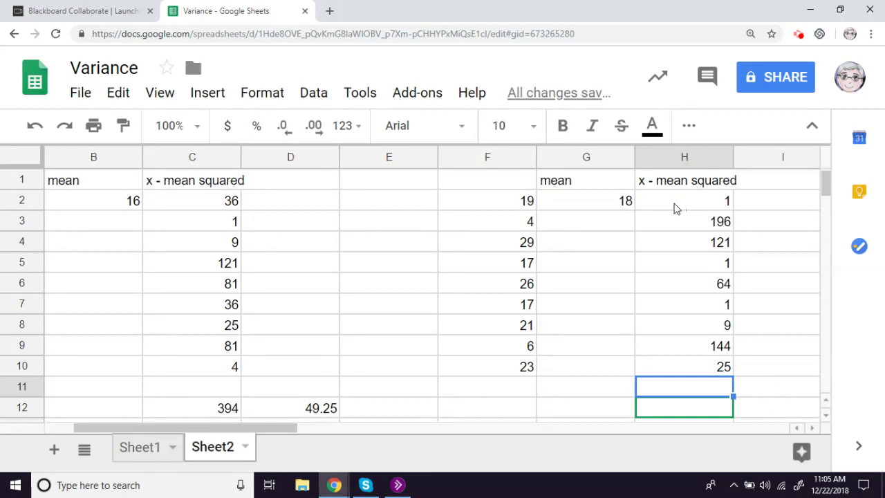
Step: Total the squared deviations with =SUM(H2:H10) in H12, giving 562
click(672, 206)
drag(671, 205, 674, 349)
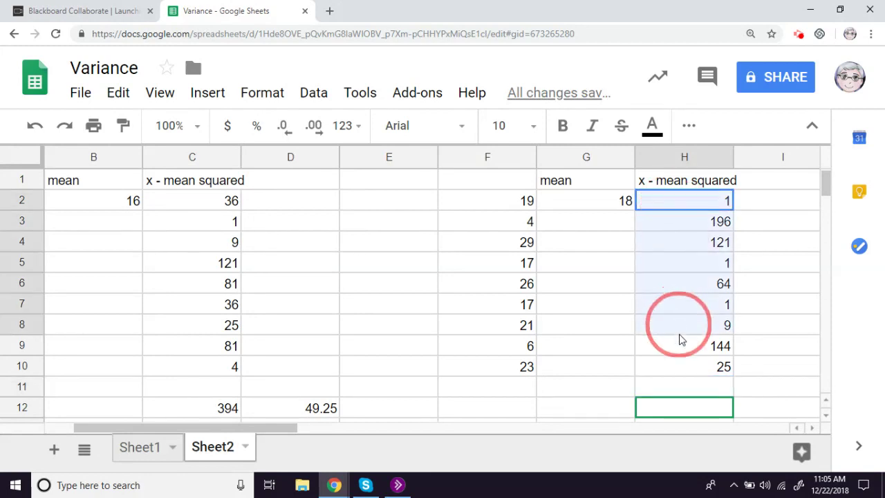
double_click(676, 408)
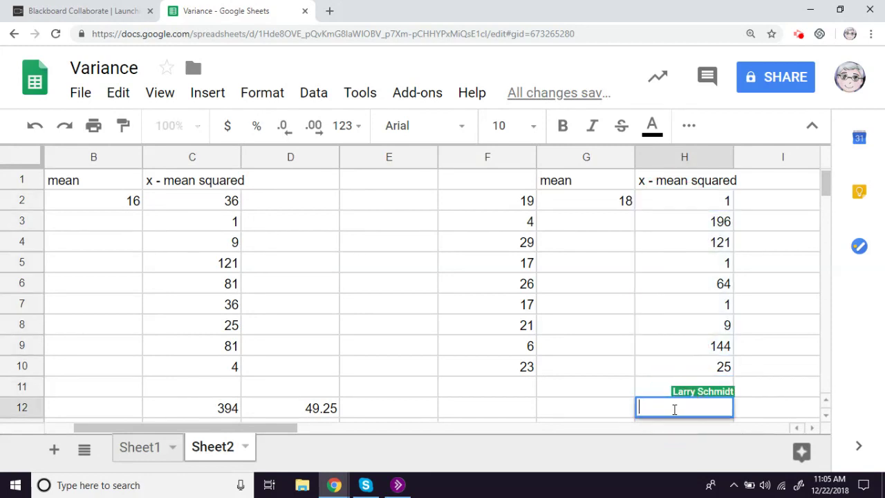
text(=SU)
key(BackSpace)
key(BackSpace)
text(=SU)
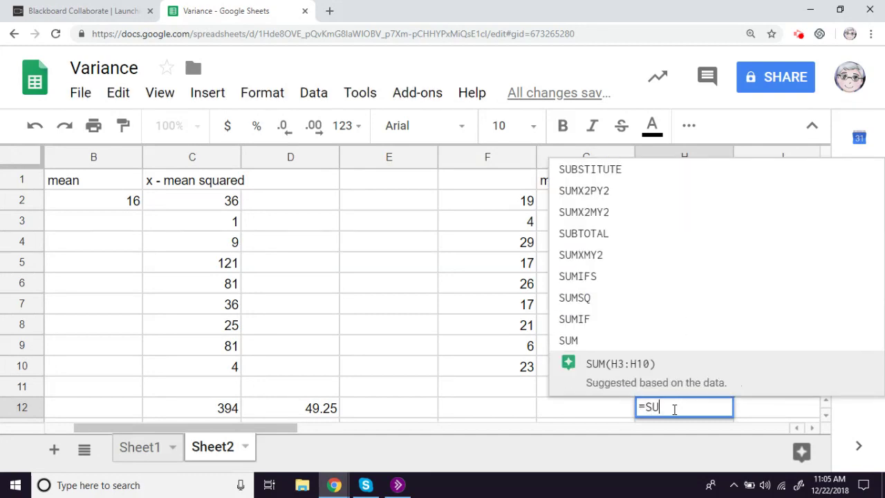
text(M()
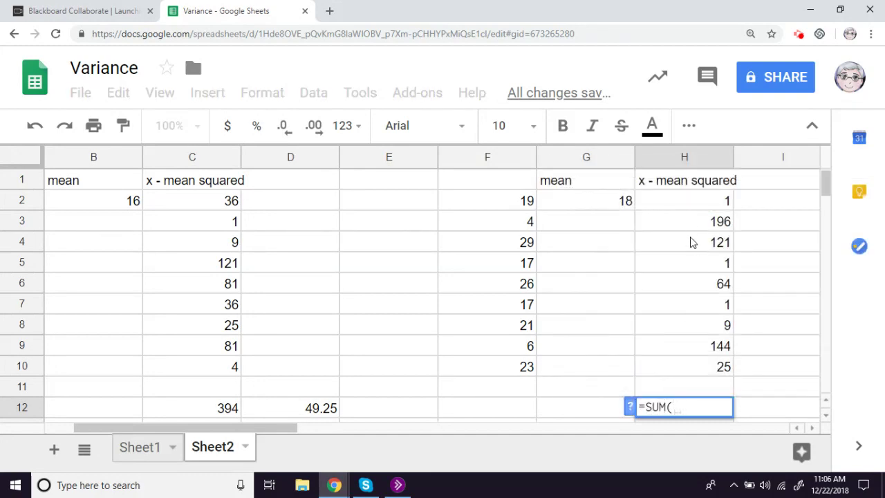
drag(684, 208, 681, 377)
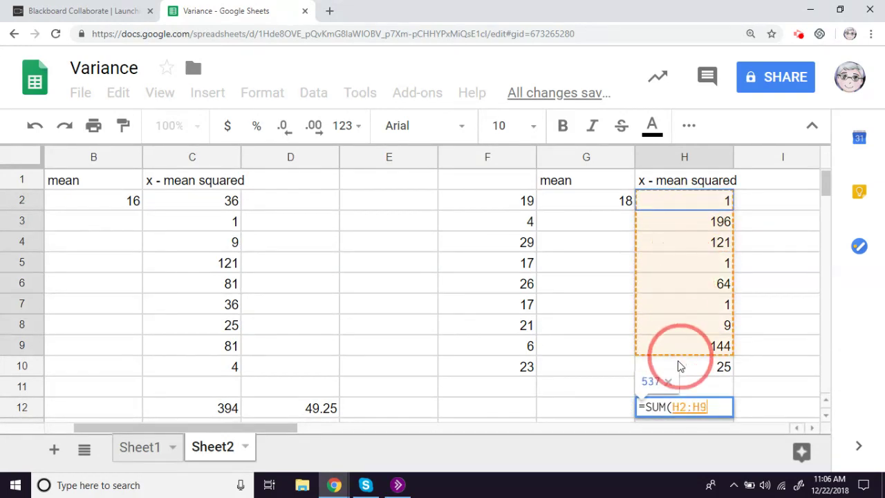
text())
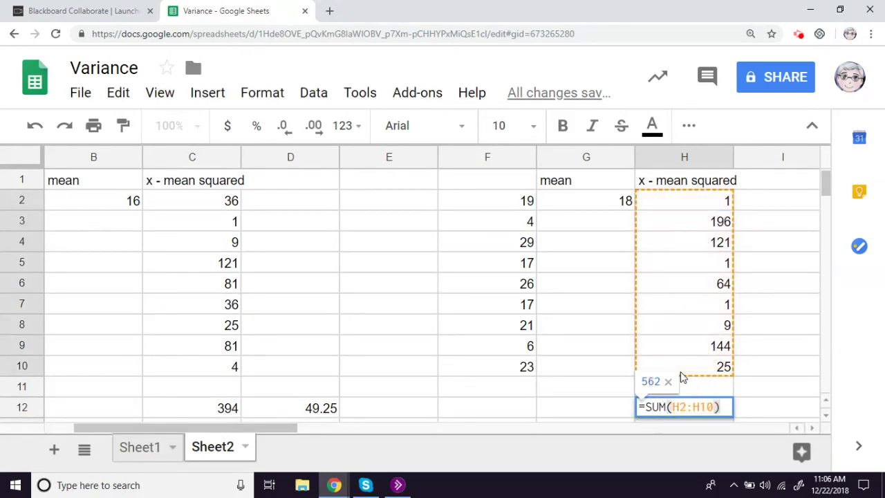
key(Return)
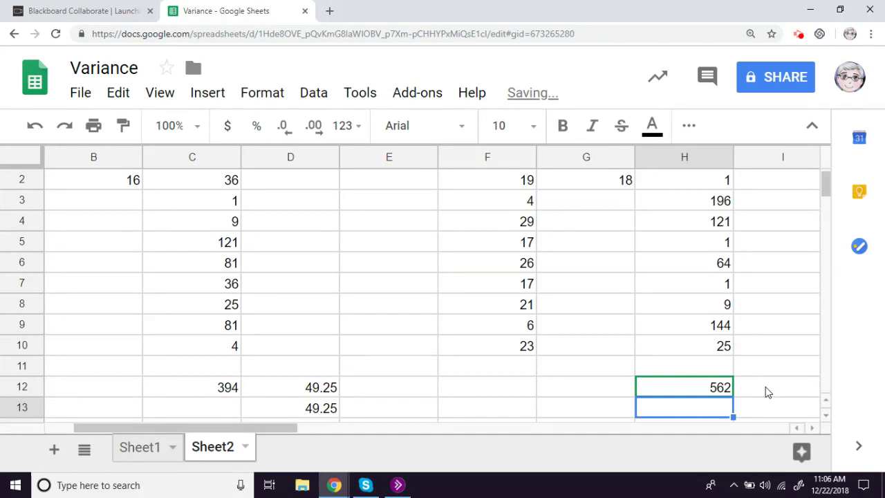
Step: Divide the H12 total by 9 in I12 for a population variance of 62.44444444
double_click(766, 389)
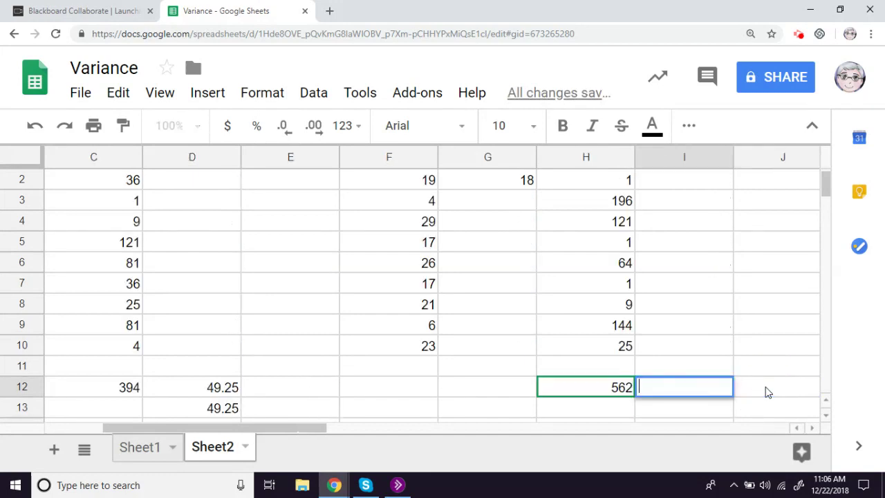
text(=)
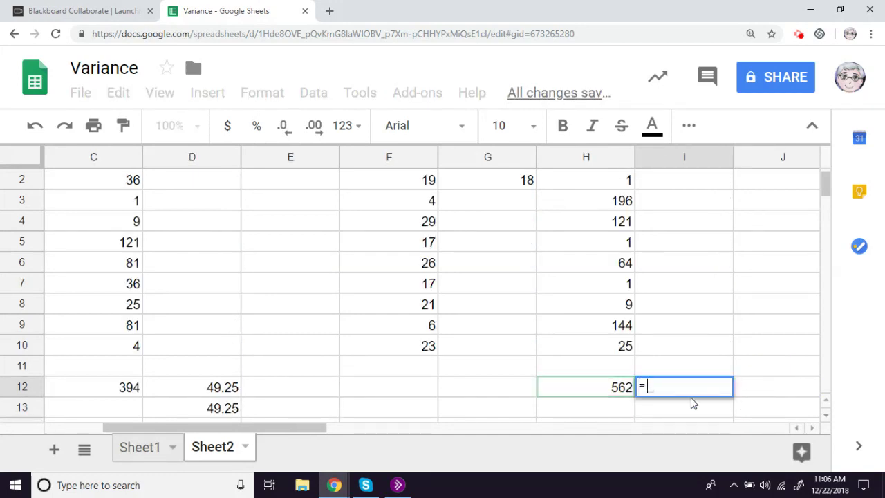
click(625, 392)
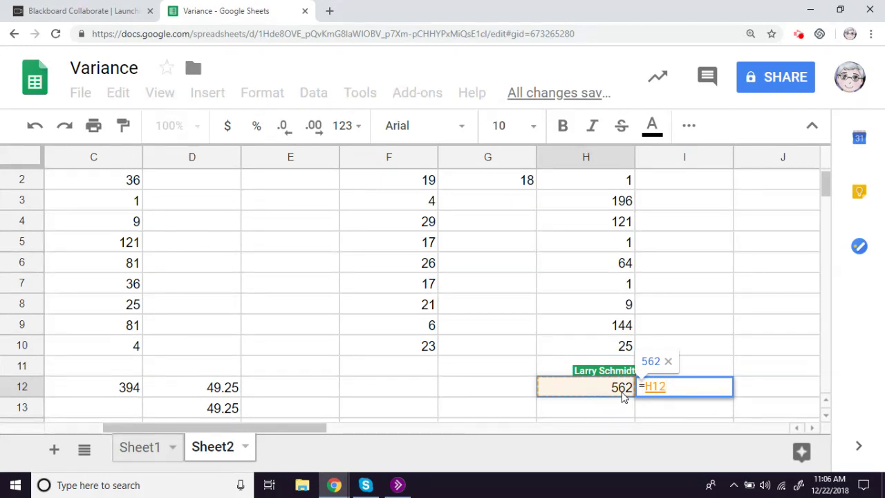
text(/9)
key(Return)
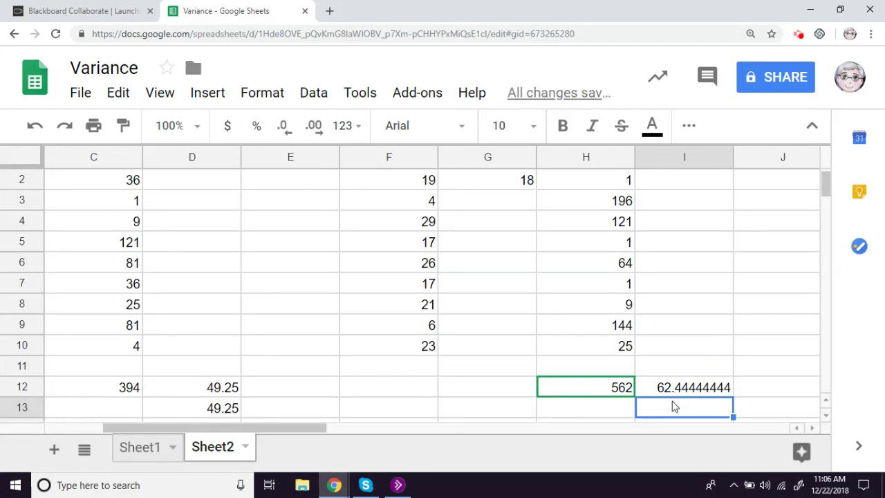
Step: Start a variance formula in I13, correcting the suggested VARPA to VARP
text(=)
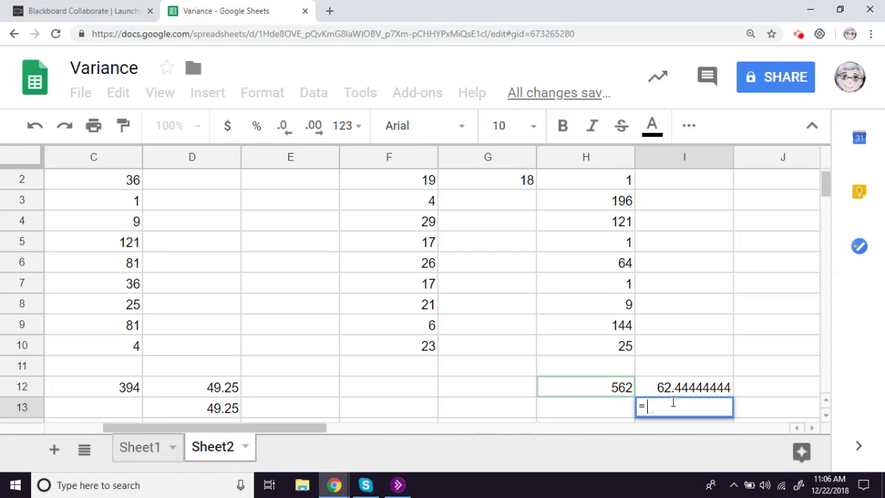
text(VAR)
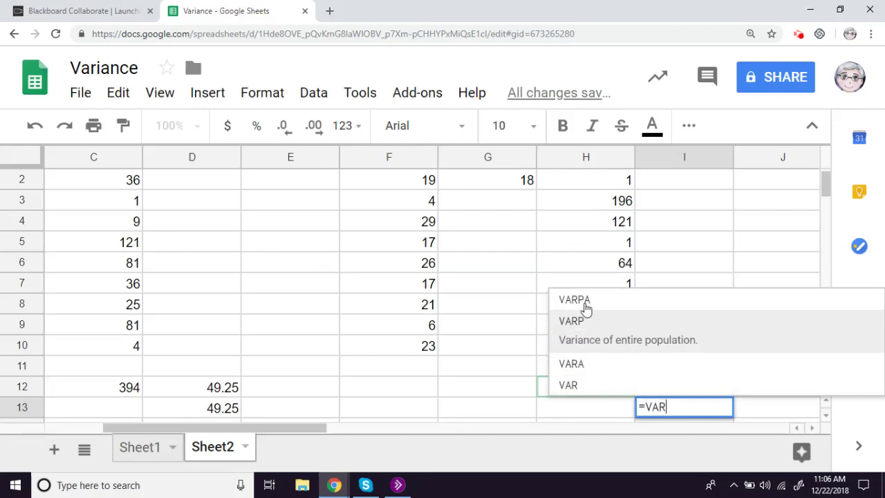
click(577, 326)
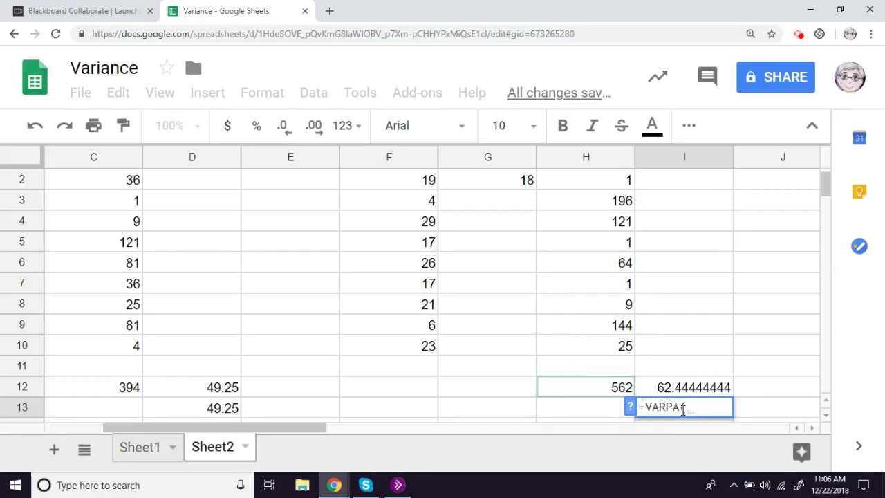
key(Left)
key(Left)
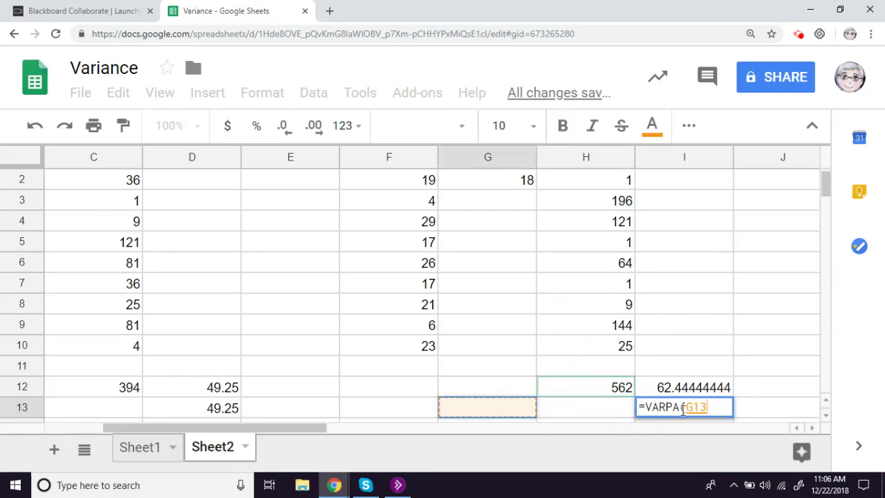
key(Left)
key(Left)
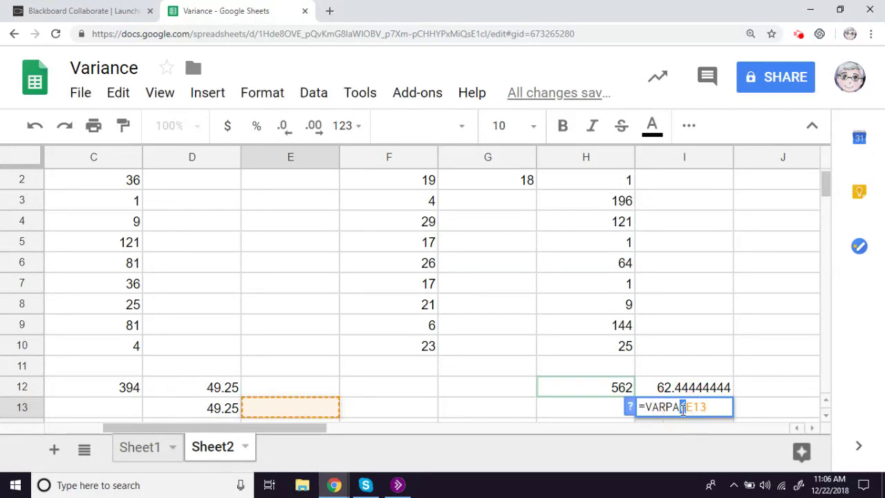
click(682, 409)
key(BackSpace)
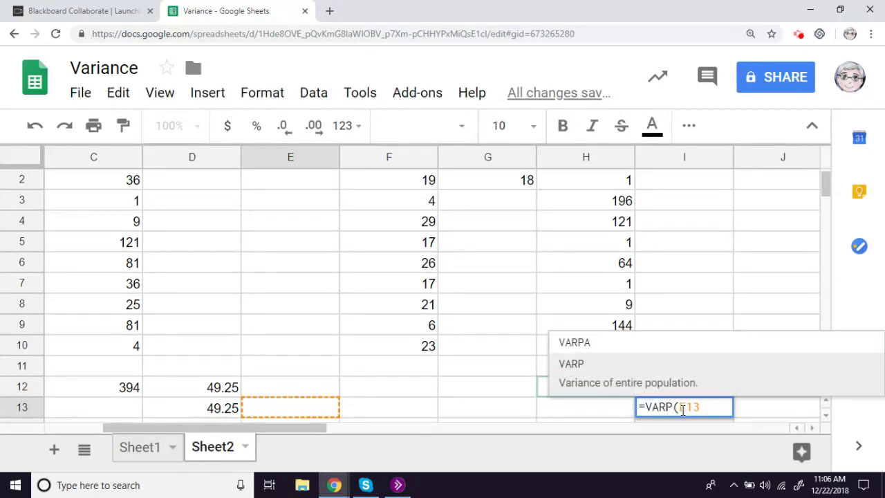
click(705, 408)
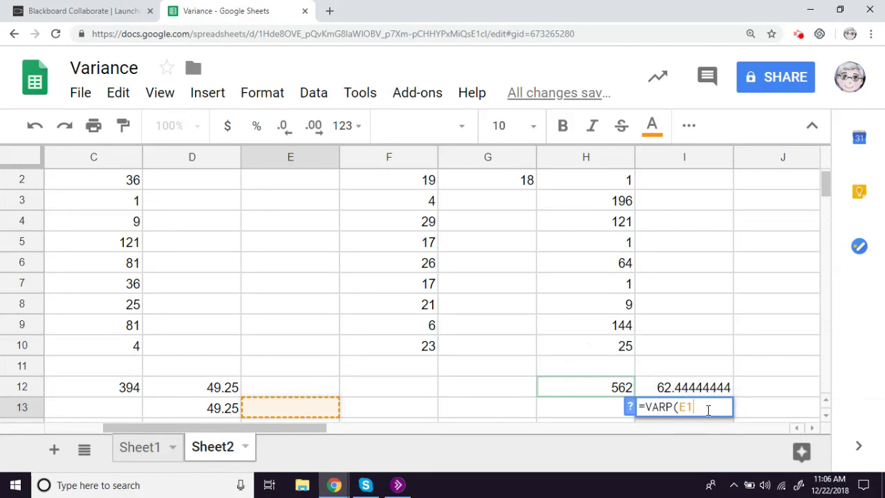
key(BackSpace)
key(BackSpace)
key(BackSpace)
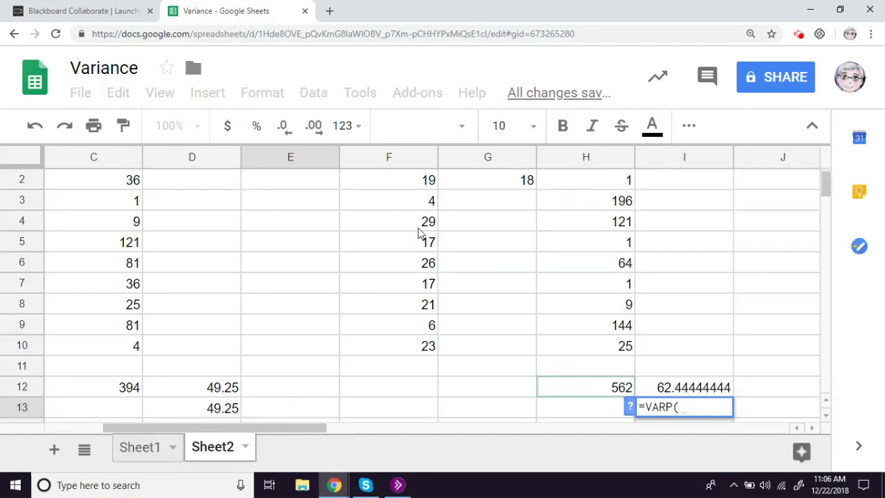
Step: Complete the formula as =VARP(F2:F10), confirming 62.44444444
scroll(436, 240, up, 1)
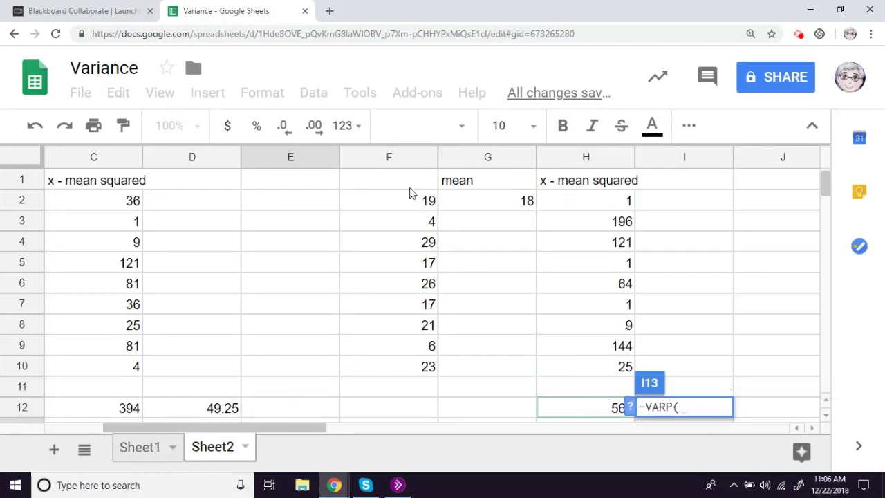
drag(405, 206, 391, 304)
drag(391, 373, 394, 365)
right_click(396, 364)
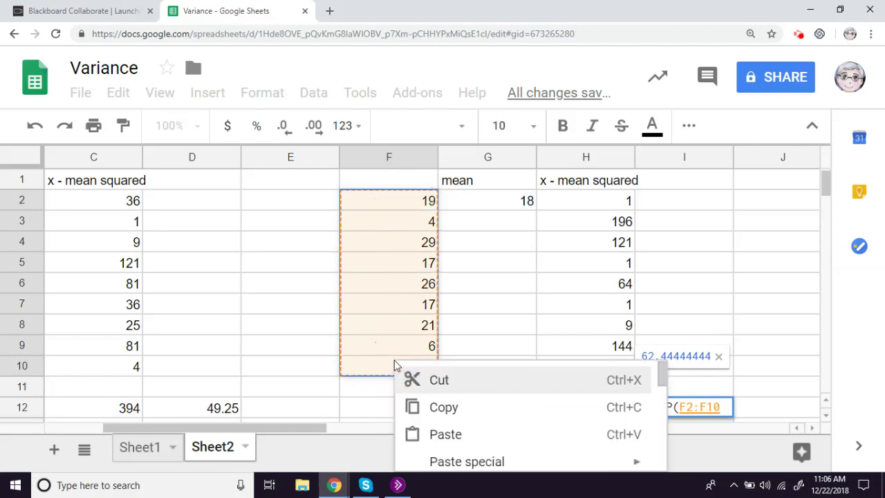
click(727, 406)
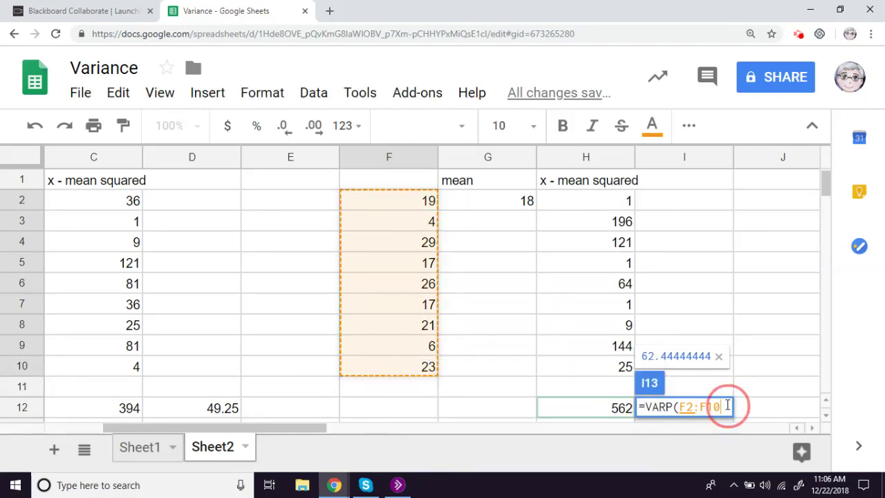
text())
key(Return)
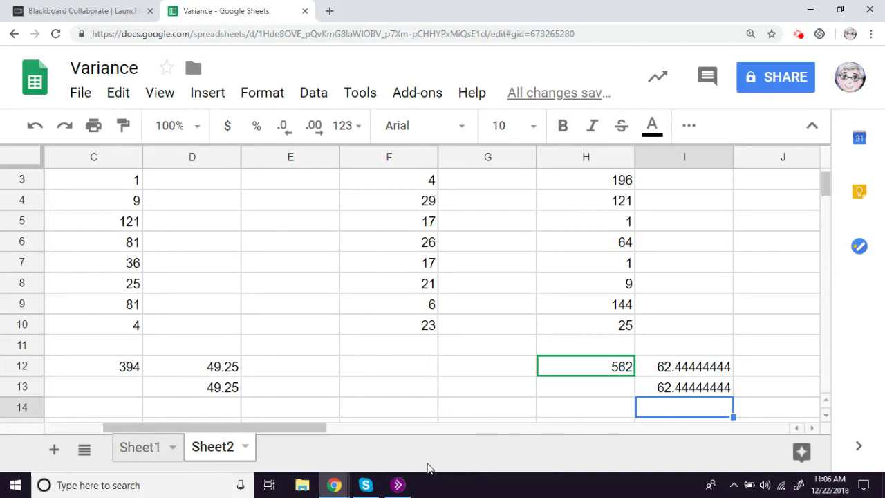
click(398, 484)
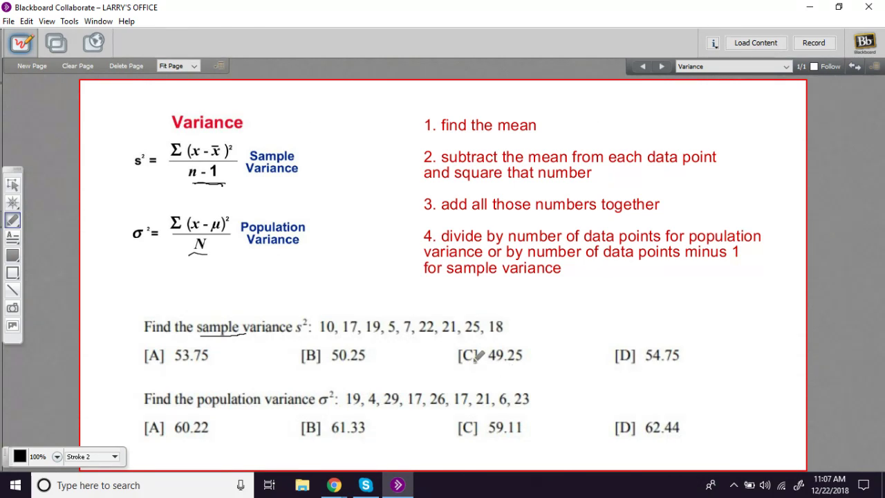
Step: Underline answer [C] 49.25 and answer [D] 62.44 on the Variance slide
drag(474, 360, 525, 360)
drag(649, 445, 687, 444)
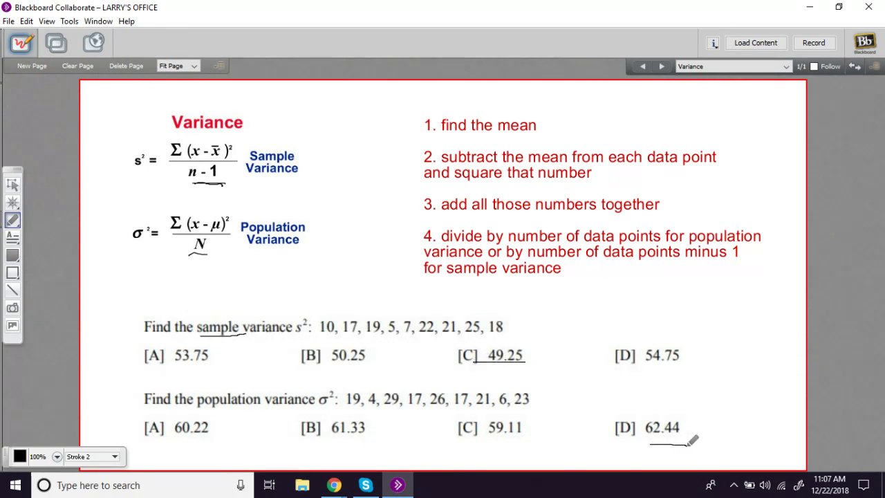